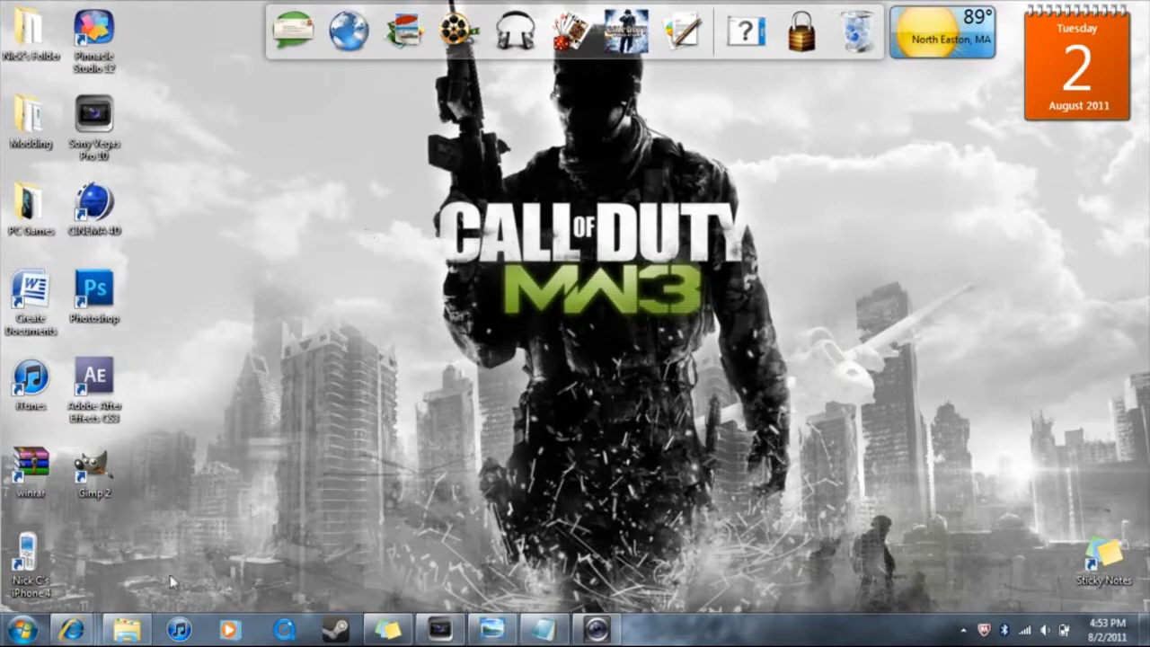
# View the finished logo wallpaper and examine where the same glowing logo is used on the nickc3838 YouTube channel page.
pyautogui.click(499, 629)
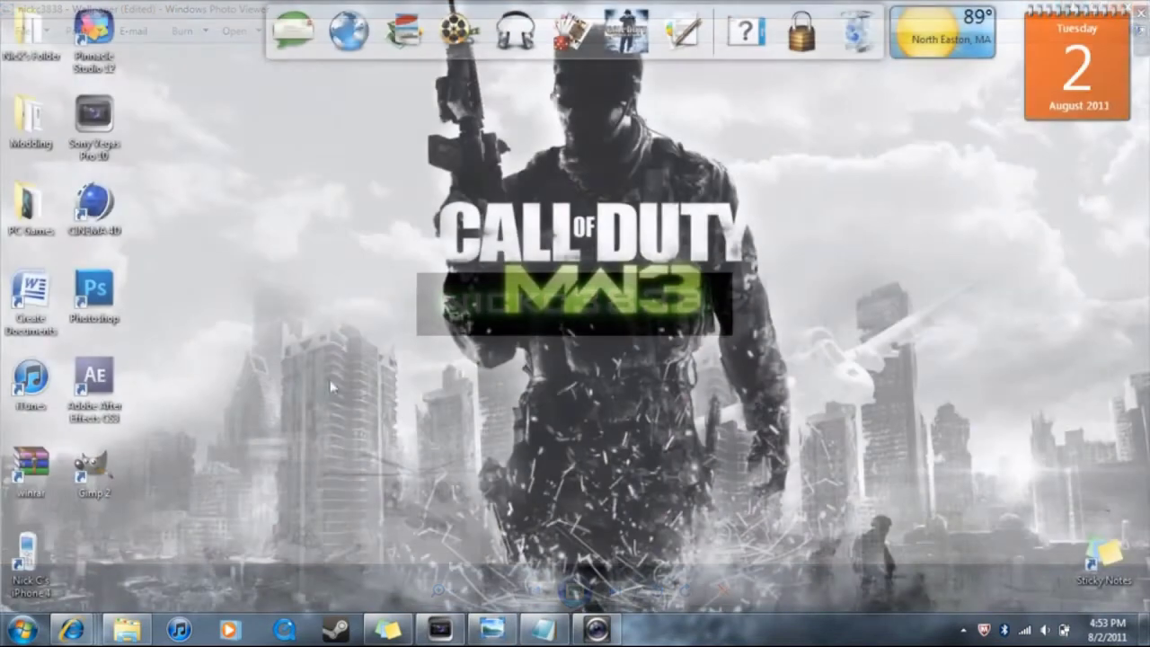
pyautogui.click(1073, 8)
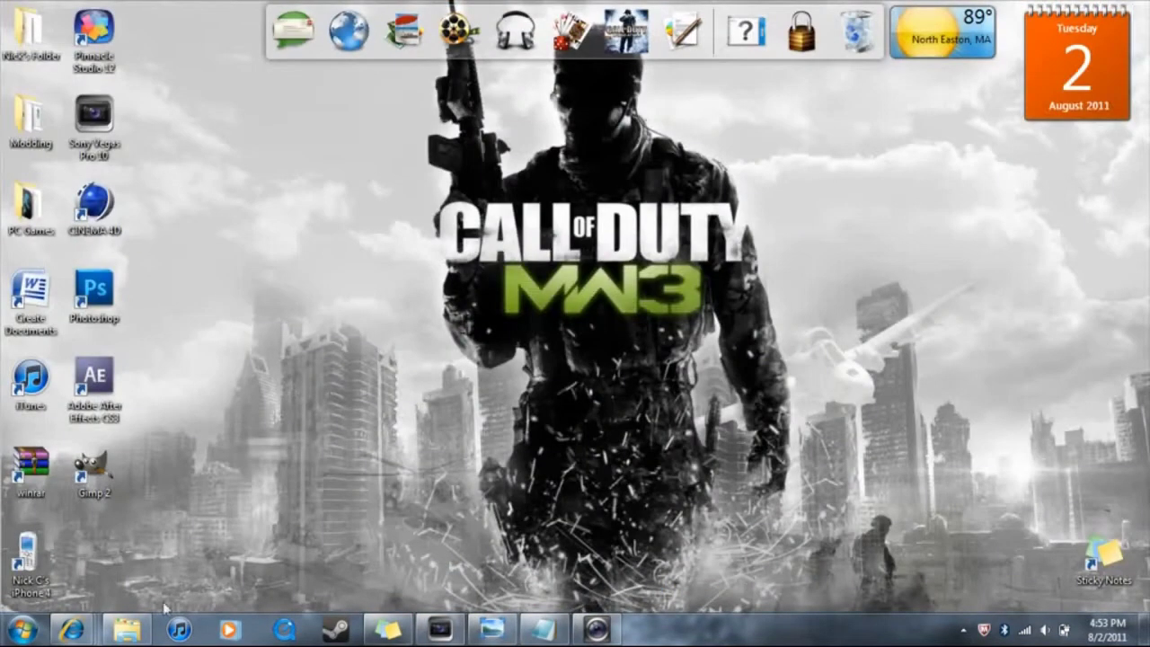
pyautogui.moveTo(72, 629)
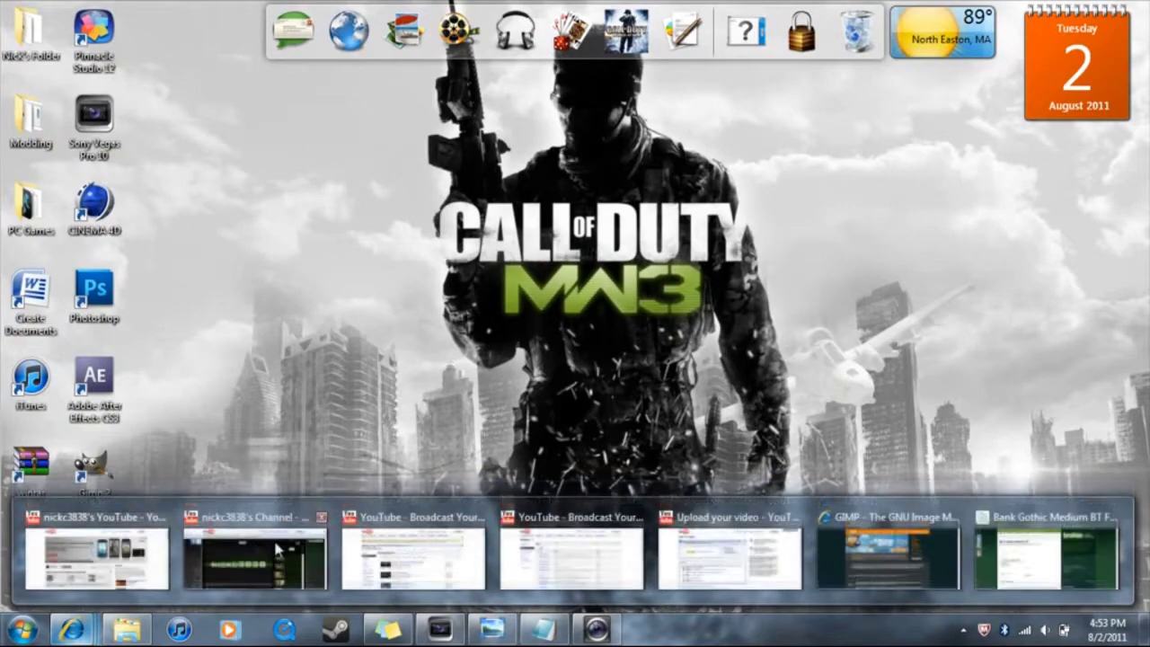
pyautogui.click(275, 549)
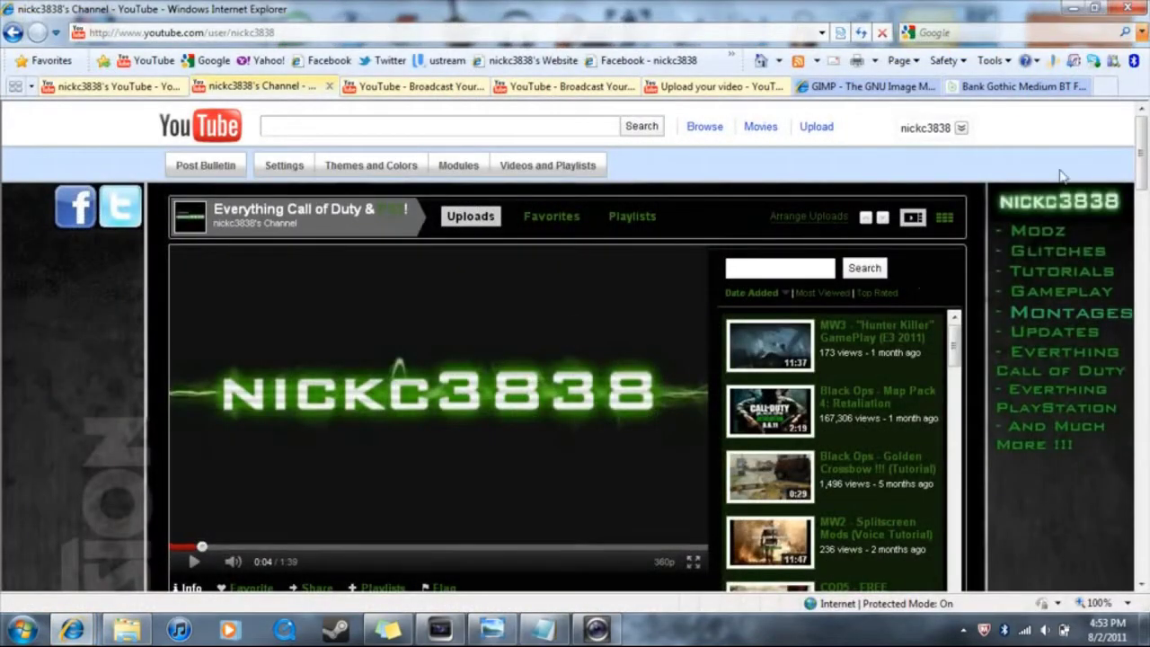
pyautogui.moveTo(1137, 180); pyautogui.dragTo(1134, 265)
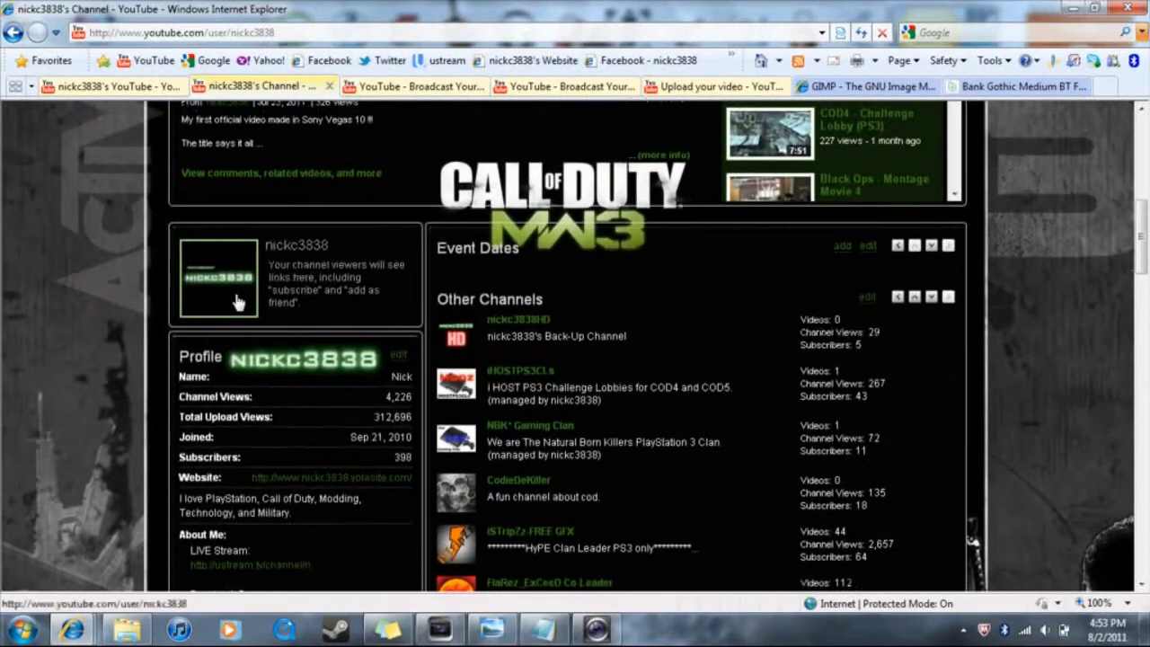
pyautogui.moveTo(1143, 250); pyautogui.dragTo(1144, 178)
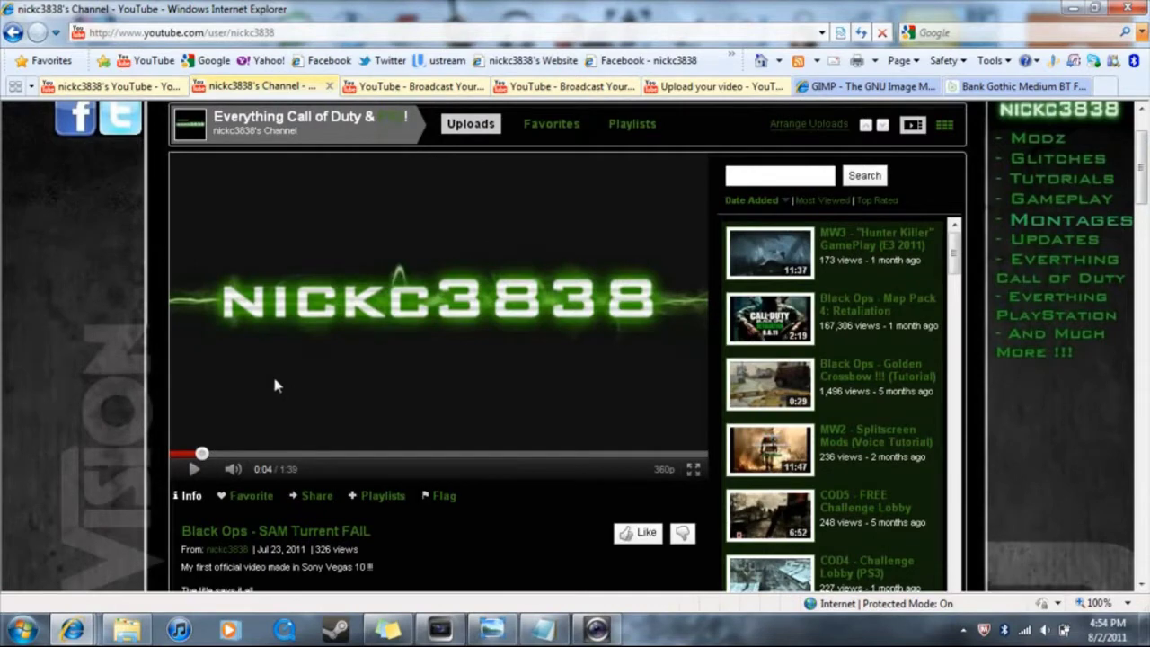
# Replay the first seconds of the channel's featured video to view its animated logo intro, pausing on the glowing text.
pyautogui.click(177, 455)
pyautogui.click(191, 469)
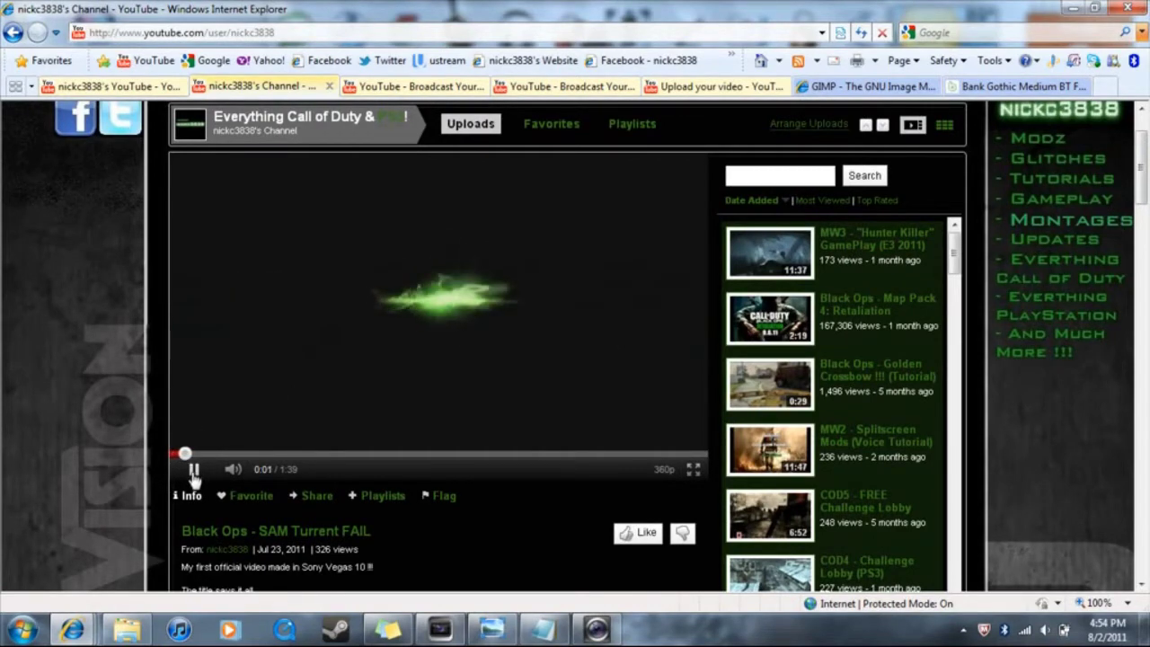
pyautogui.click(191, 476)
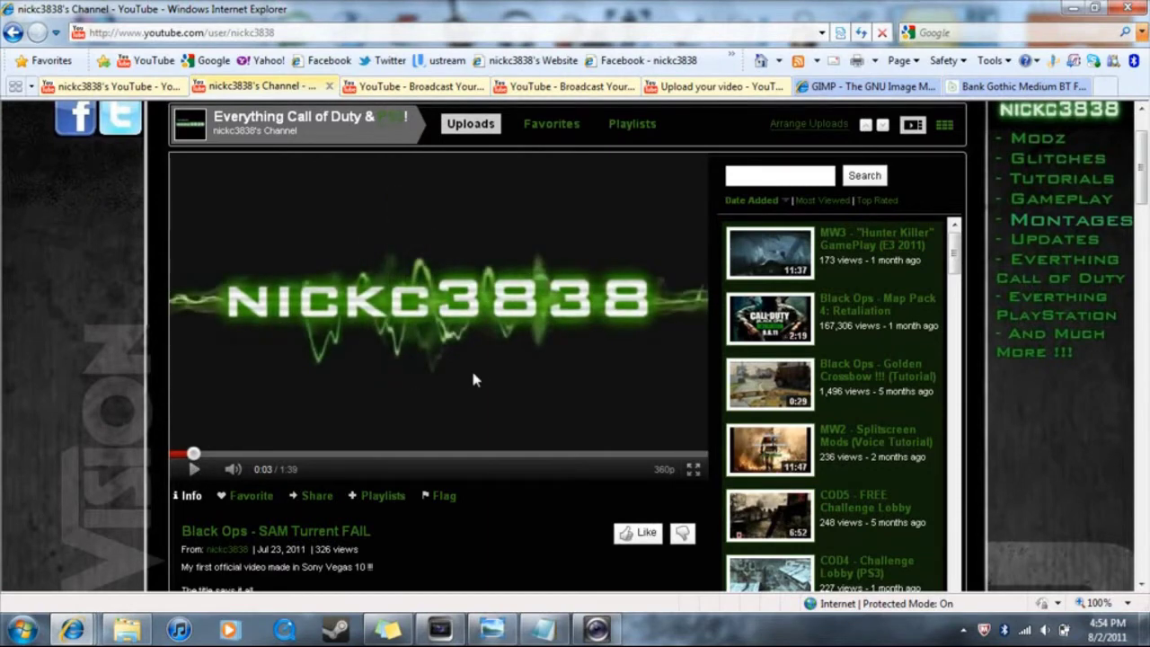
pyautogui.scroll(1, 1141, 175)
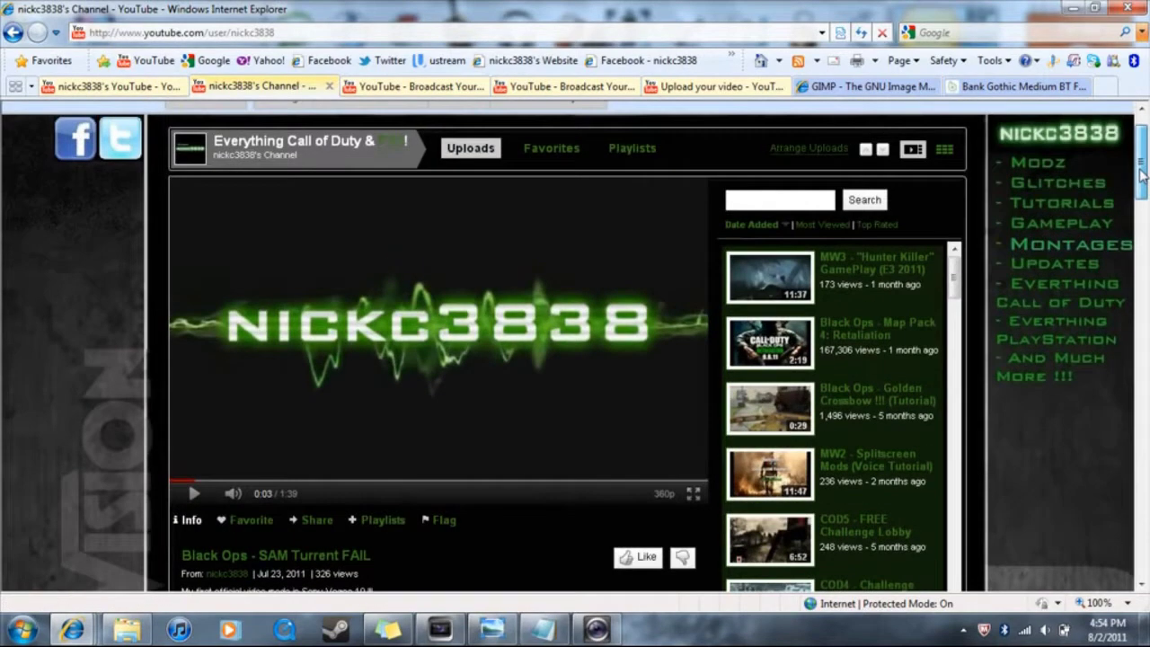
pyautogui.scroll(1, 1141, 175)
pyautogui.scroll(1, 1141, 171)
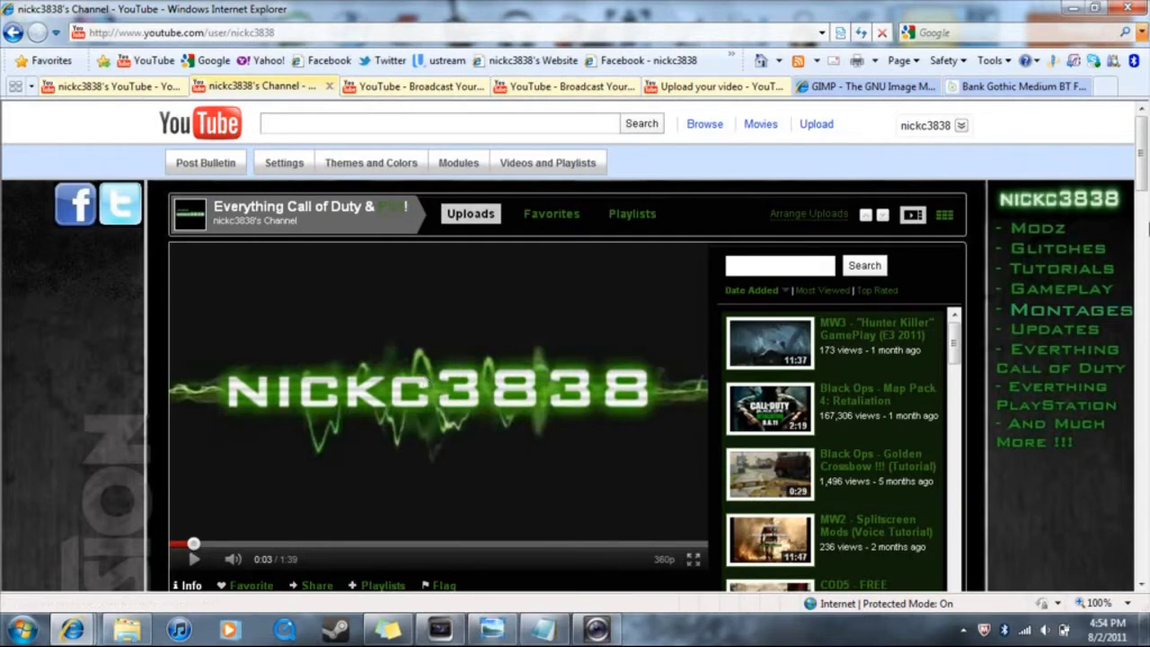
pyautogui.scroll(1, 1144, 181)
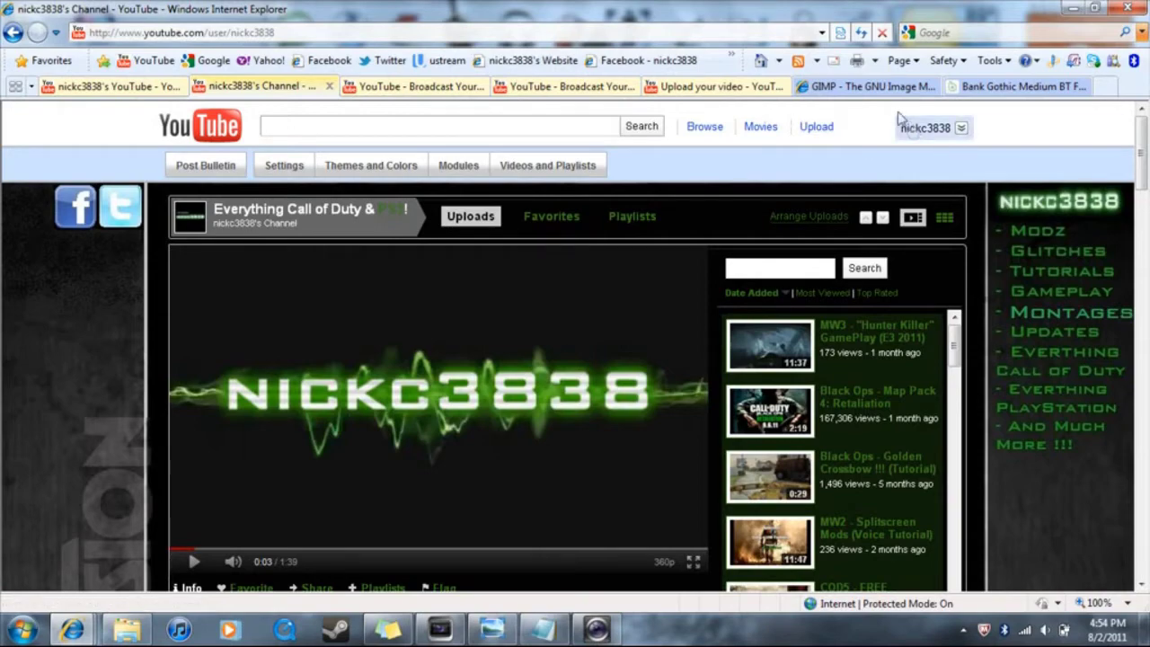
# Review the GIMP website and the Bank Gothic Medium BT font download page, then minimize the browser.
pyautogui.click(870, 86)
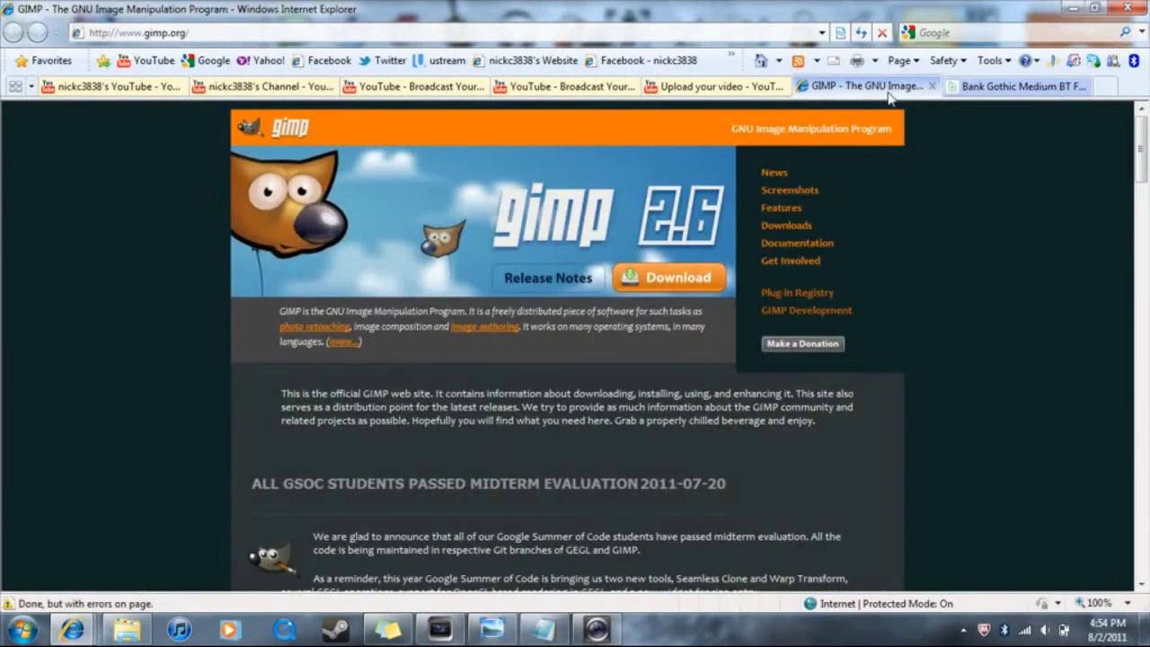
pyautogui.click(1073, 9)
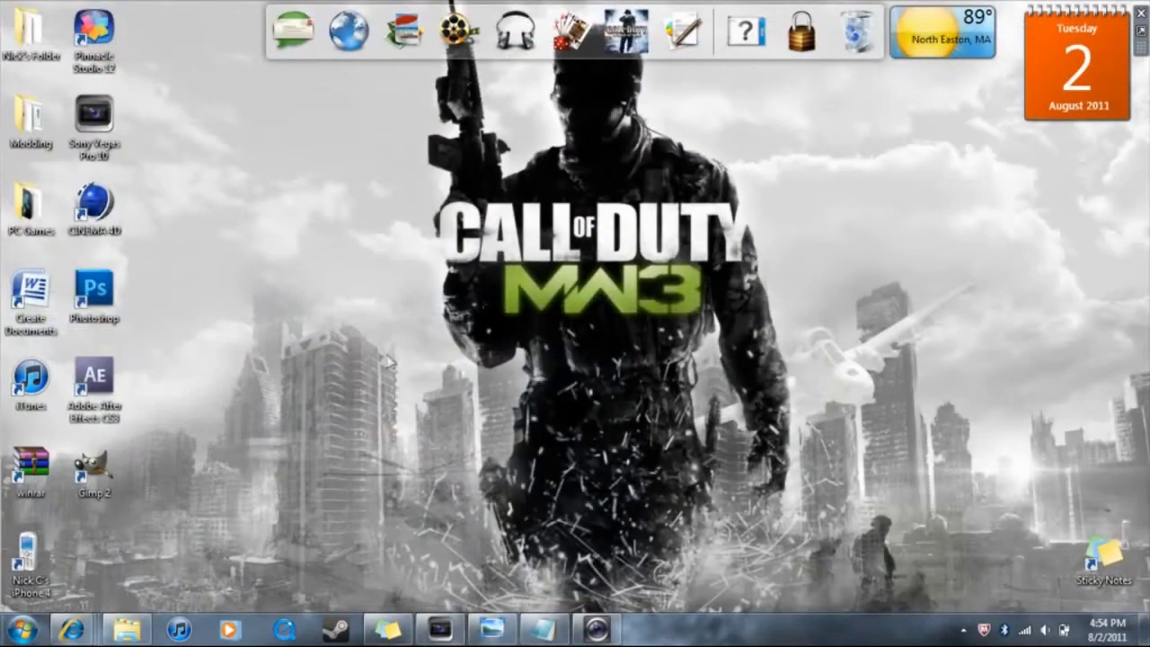
pyautogui.doubleClick(93, 476)
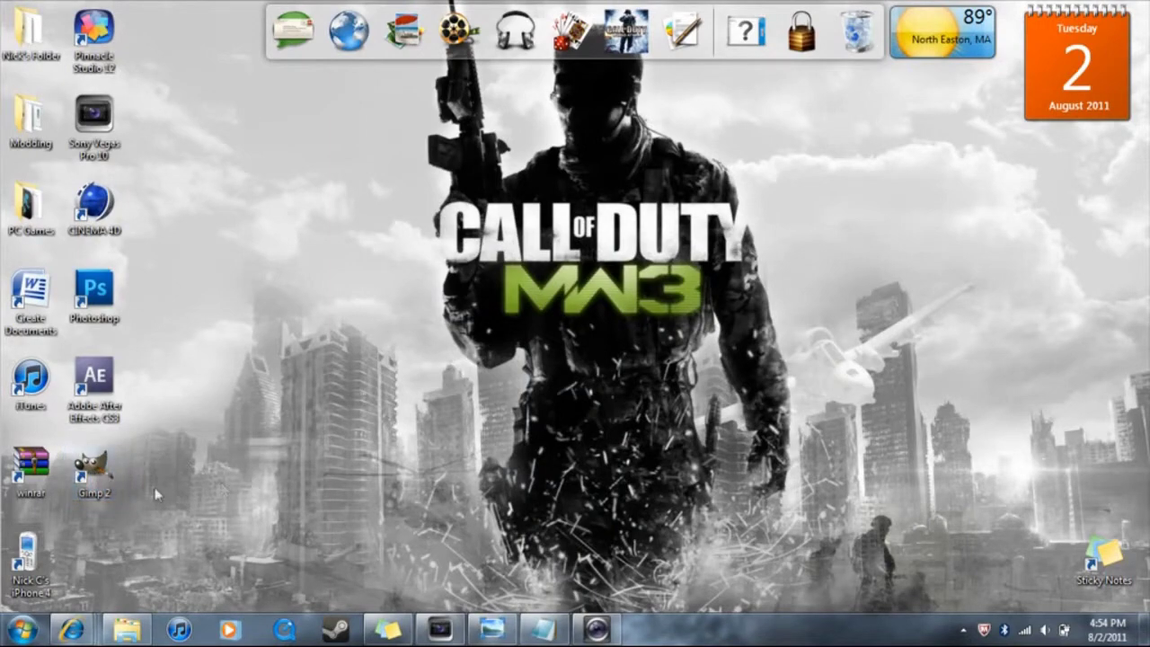
pyautogui.moveTo(74, 629)
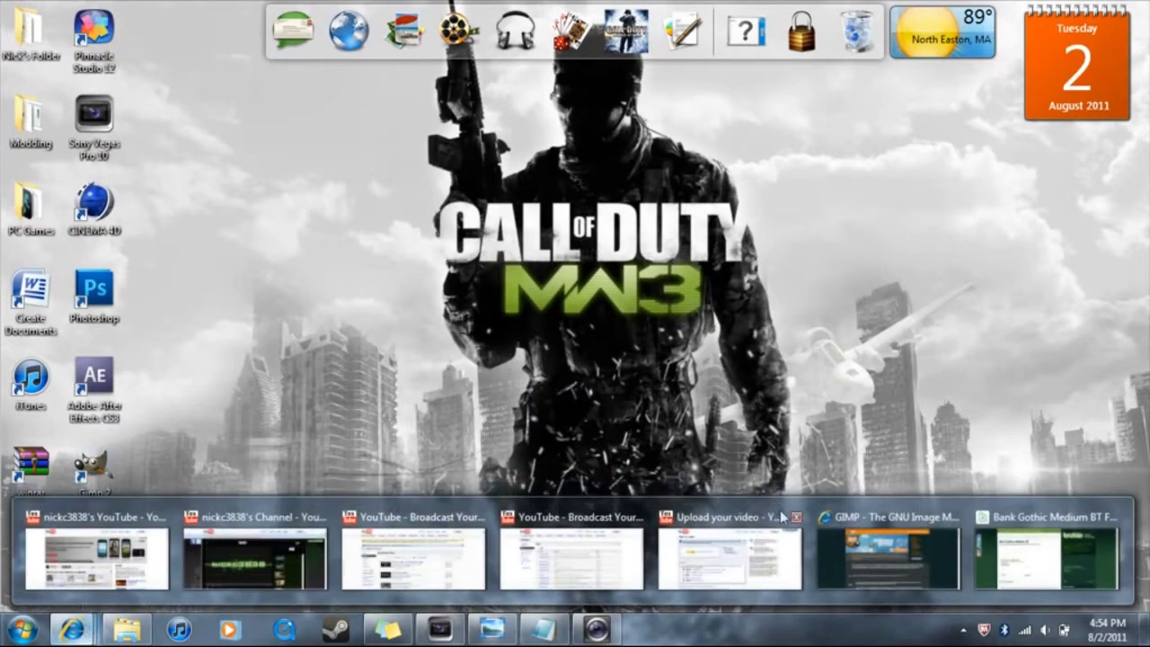
pyautogui.click(855, 512)
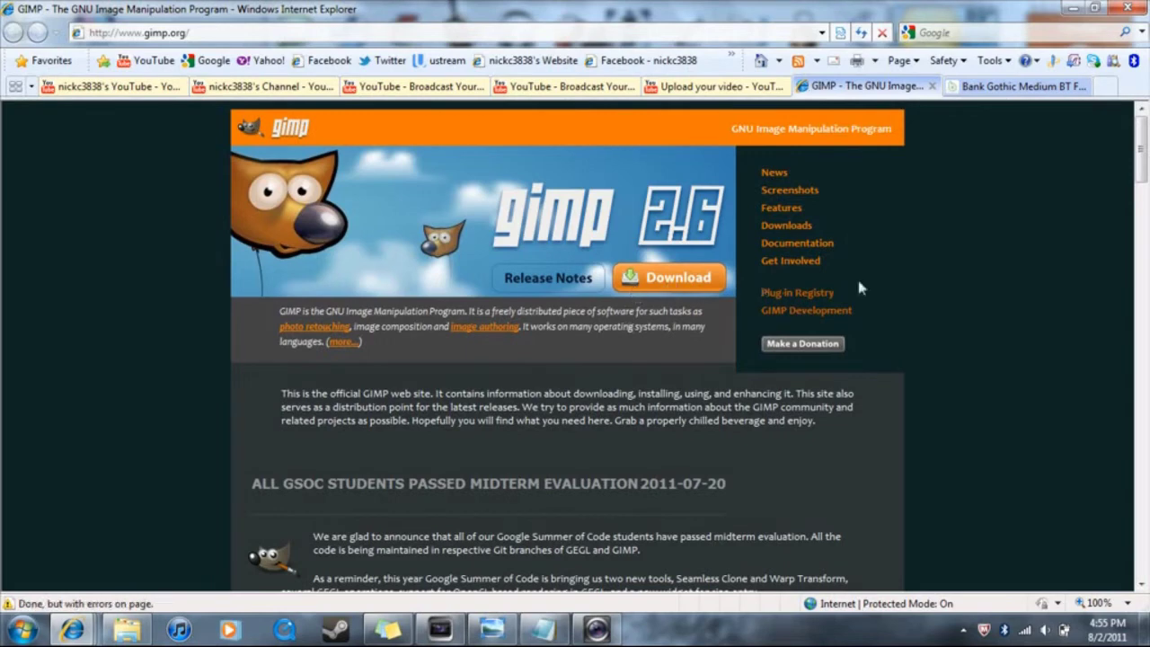
pyautogui.click(1023, 90)
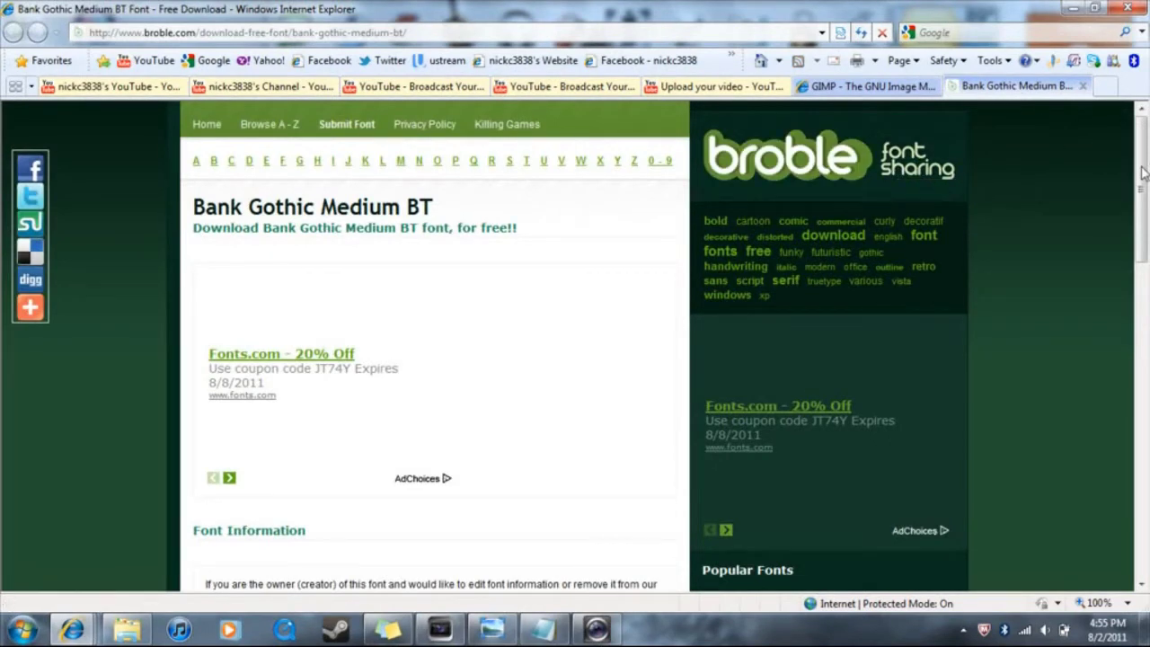
pyautogui.moveTo(1142, 173)
pyautogui.mouseDown()
pyautogui.moveTo(1138, 389)
pyautogui.moveTo(1145, 157)
pyautogui.mouseUp()
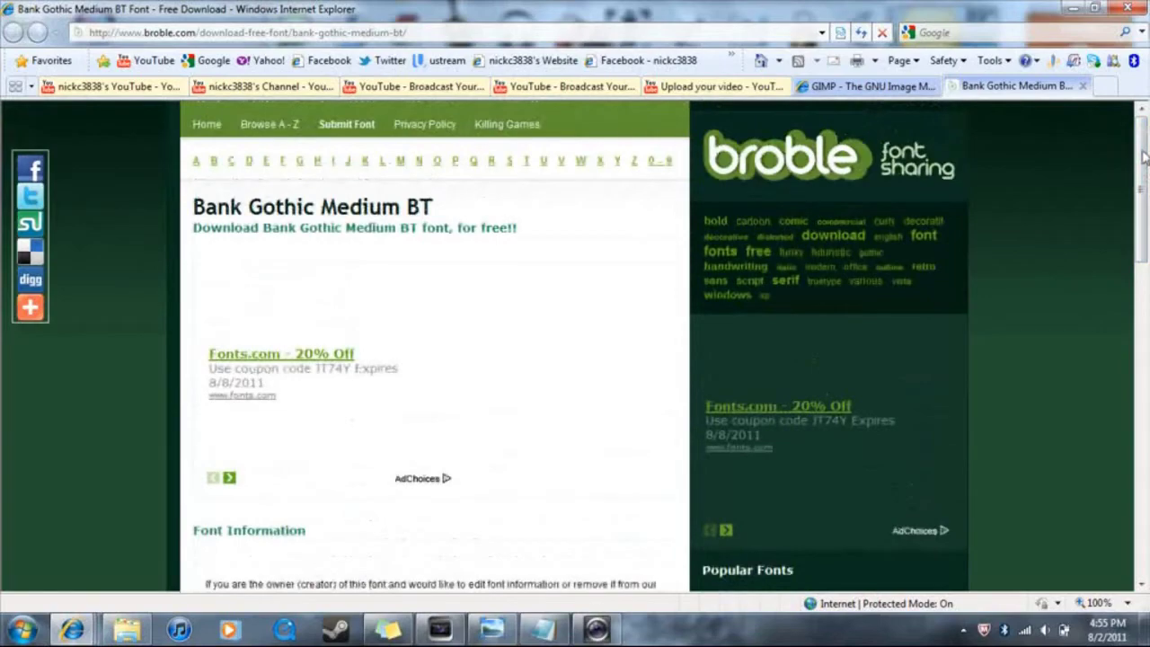
pyautogui.click(1069, 7)
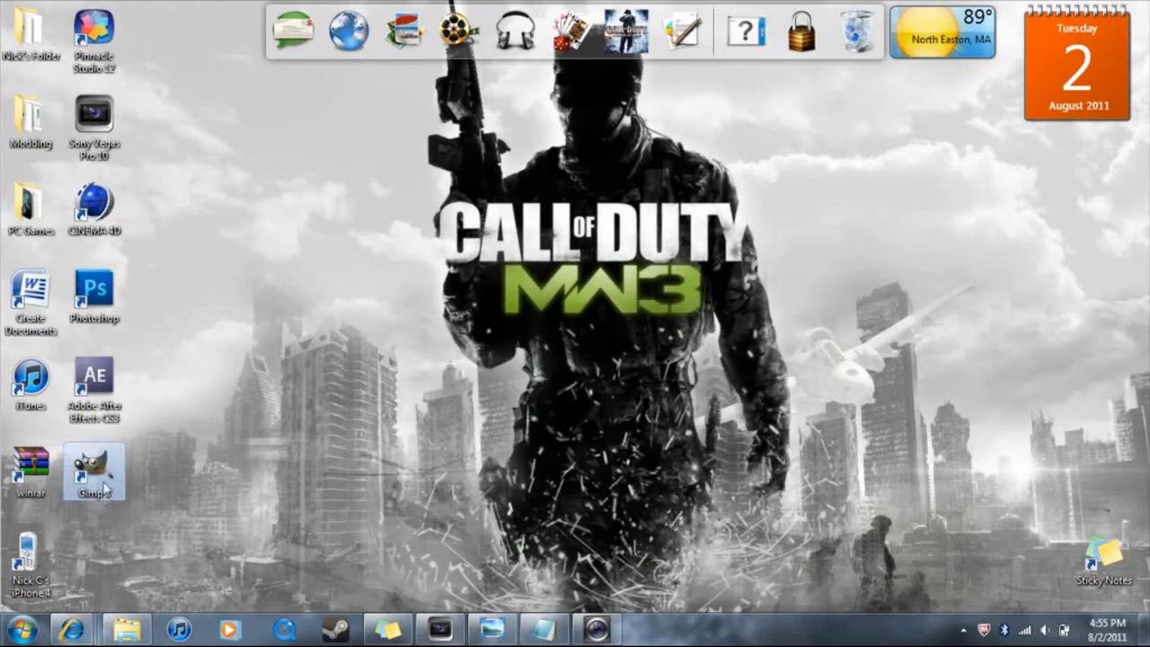
# Launch GIMP from its desktop shortcut and maximize the main window.
pyautogui.rightClick(105, 488)
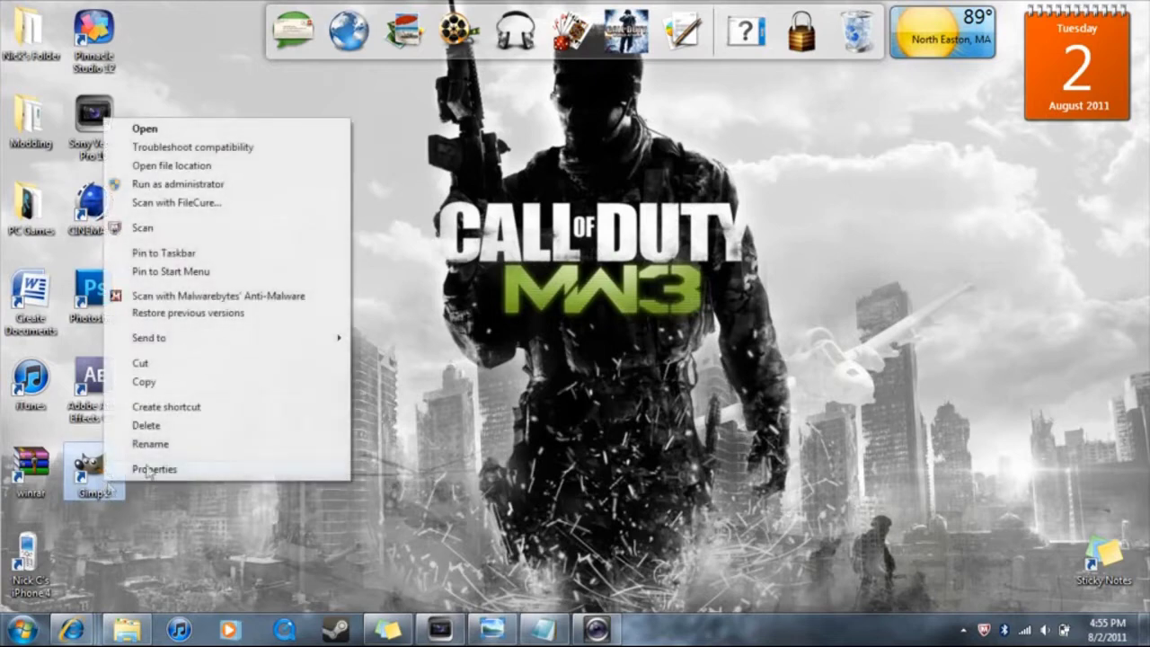
pyautogui.click(198, 133)
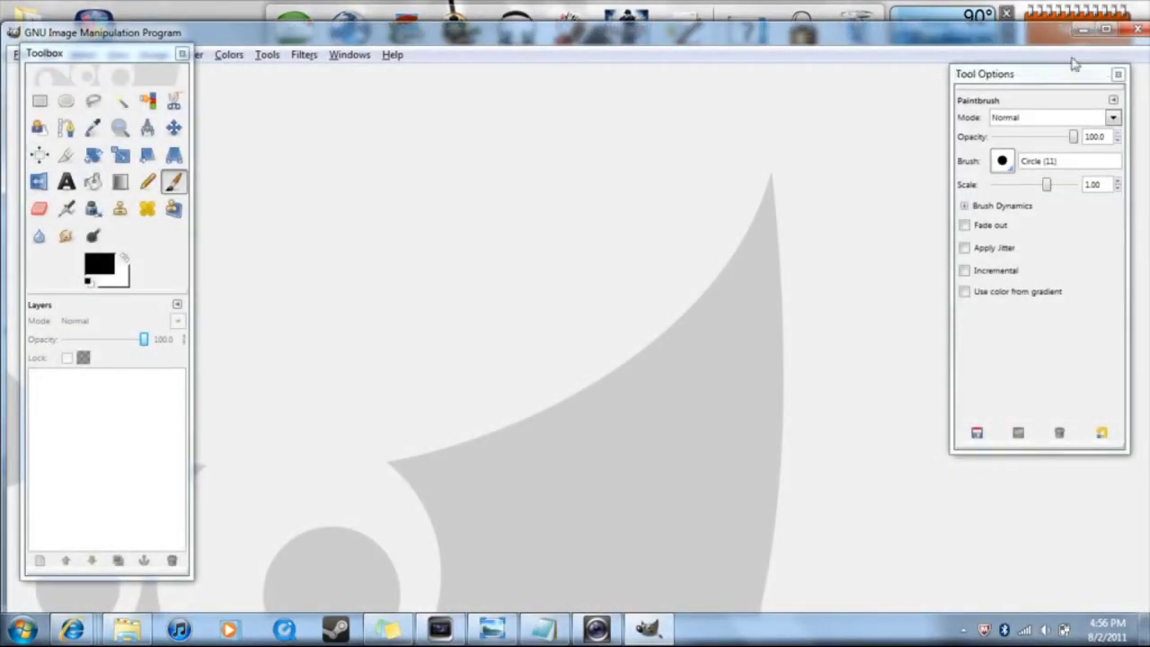
pyautogui.click(1108, 28)
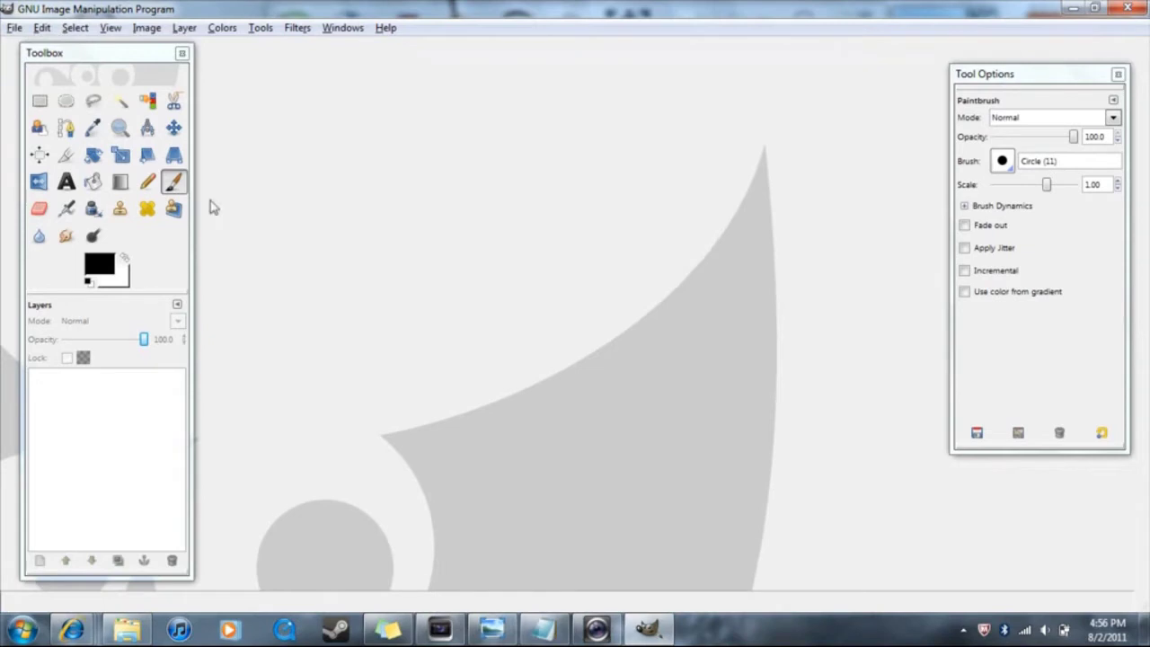
# Create a new 640 × 400 pixel image and switch its Background layer's visibility off and back on.
pyautogui.click(15, 28)
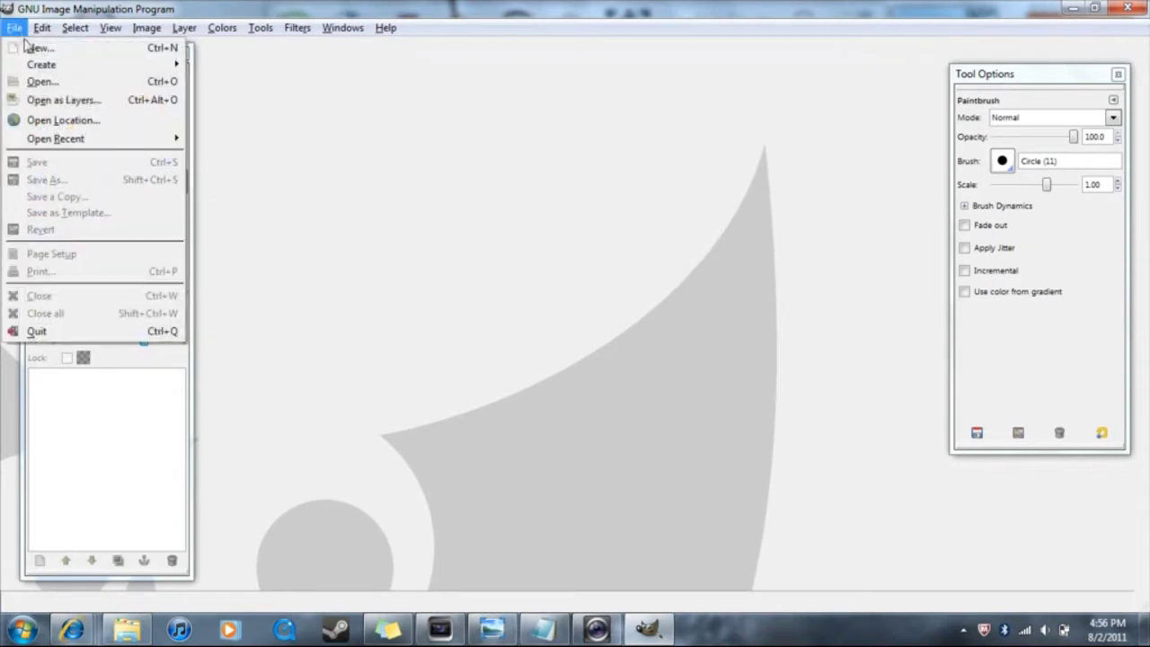
pyautogui.click(72, 47)
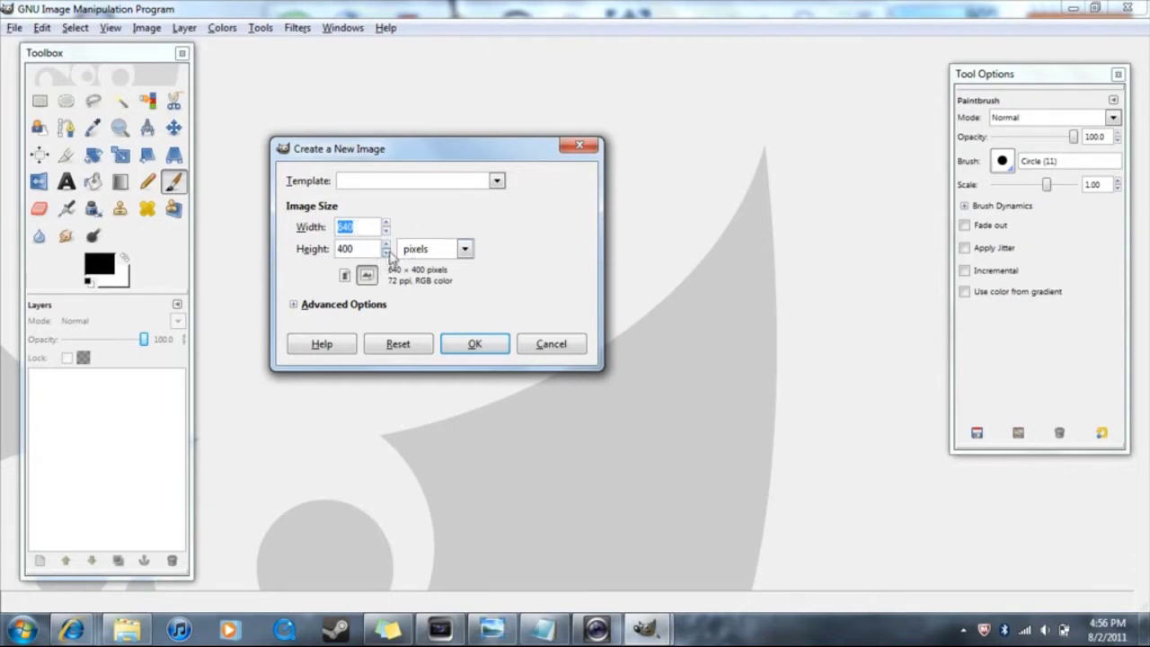
pyautogui.click(489, 348)
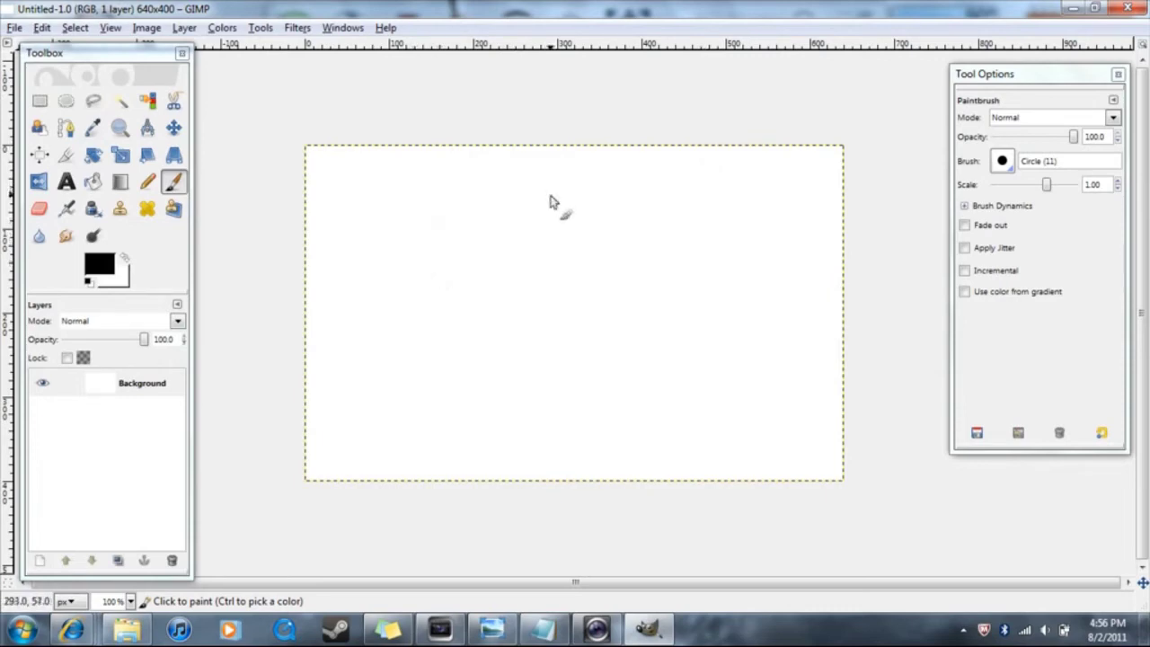
pyautogui.click(44, 383)
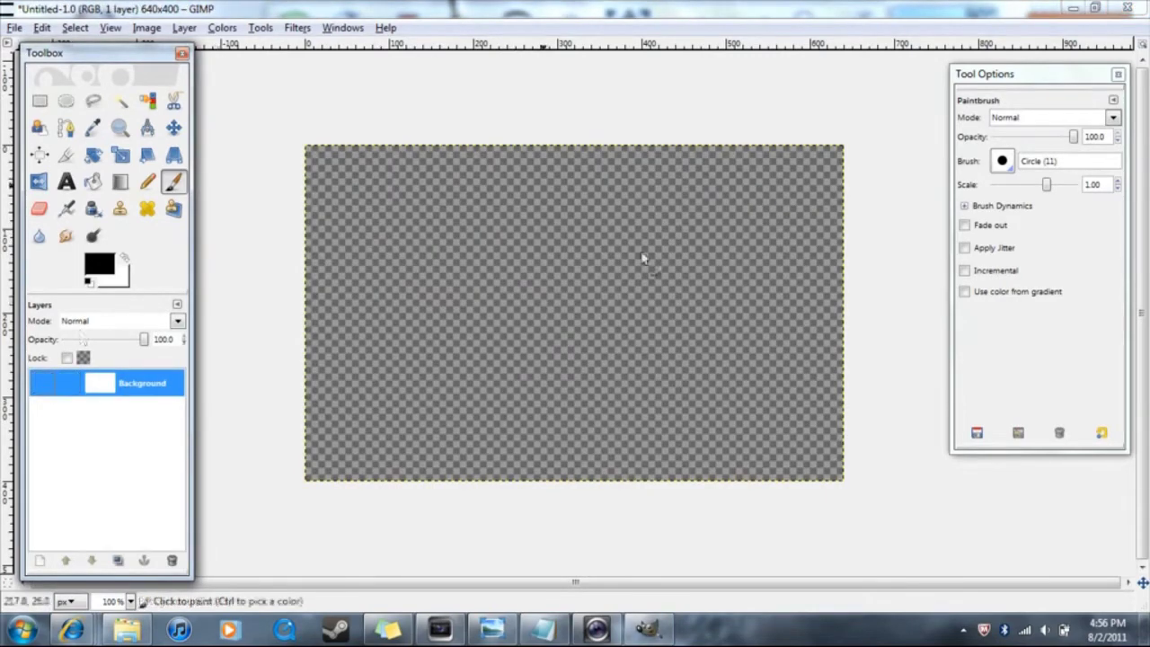
pyautogui.click(42, 384)
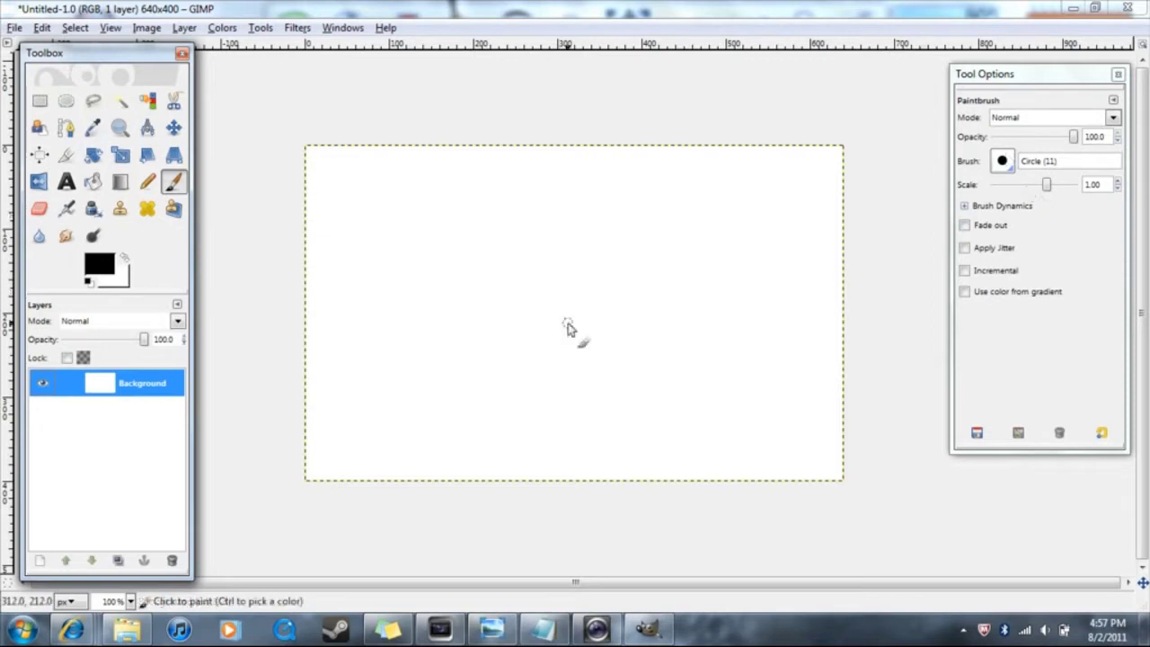
# Fill the Background layer with black (000000) using Bucket Fill.
pyautogui.click(92, 181)
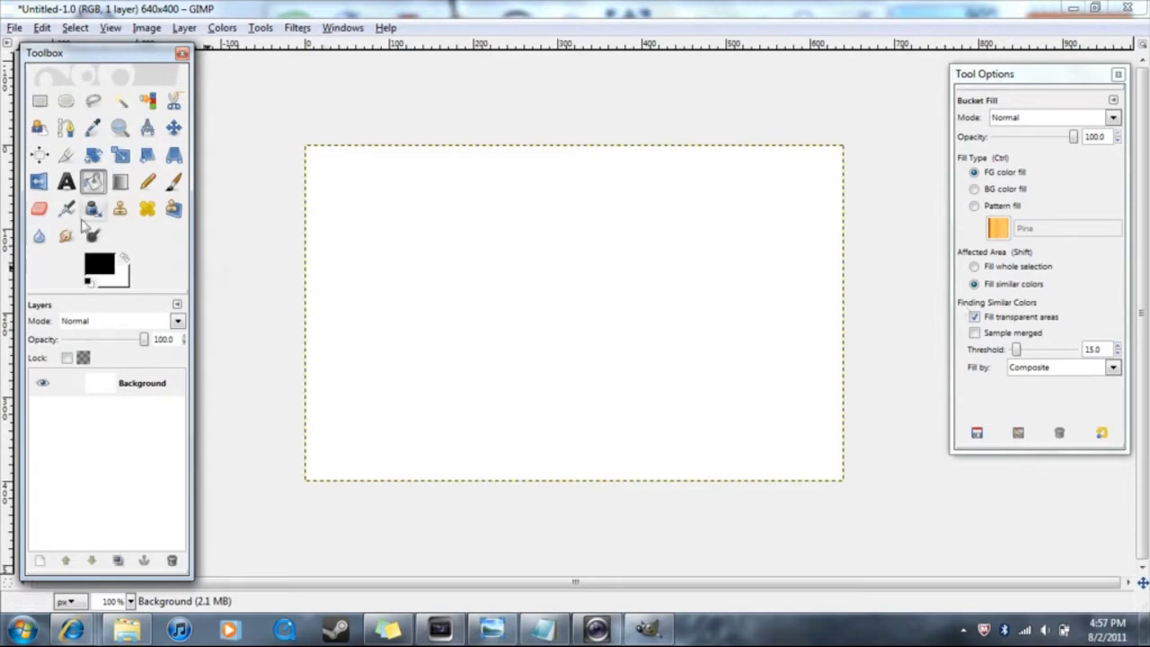
pyautogui.click(98, 263)
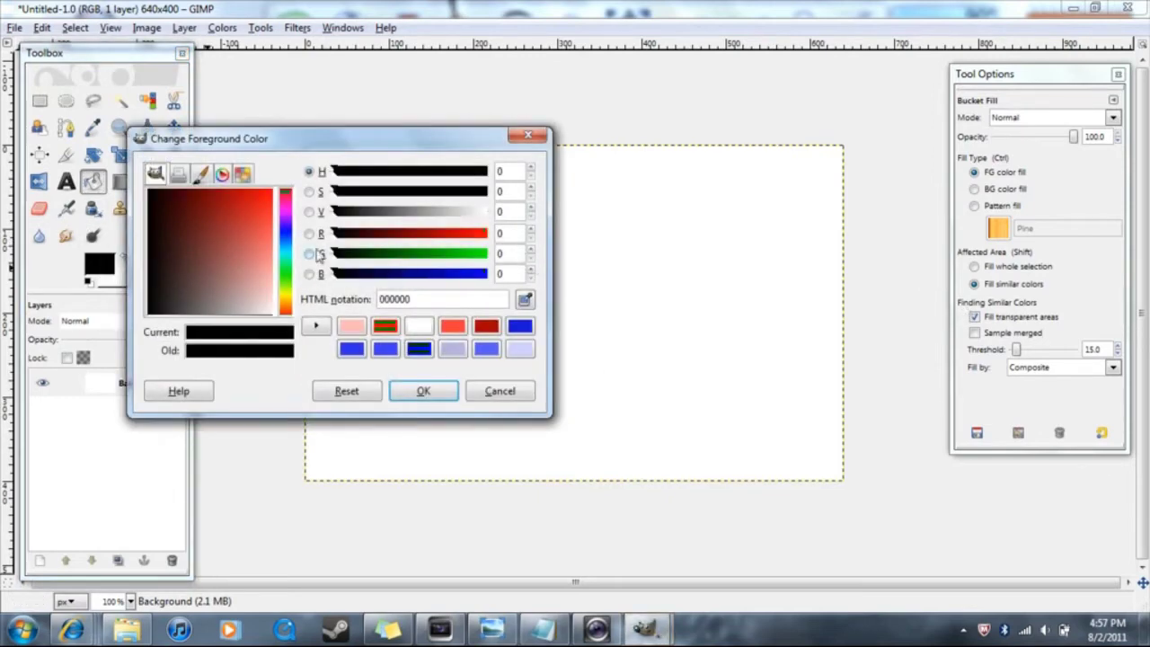
pyautogui.click(422, 392)
pyautogui.click(552, 334)
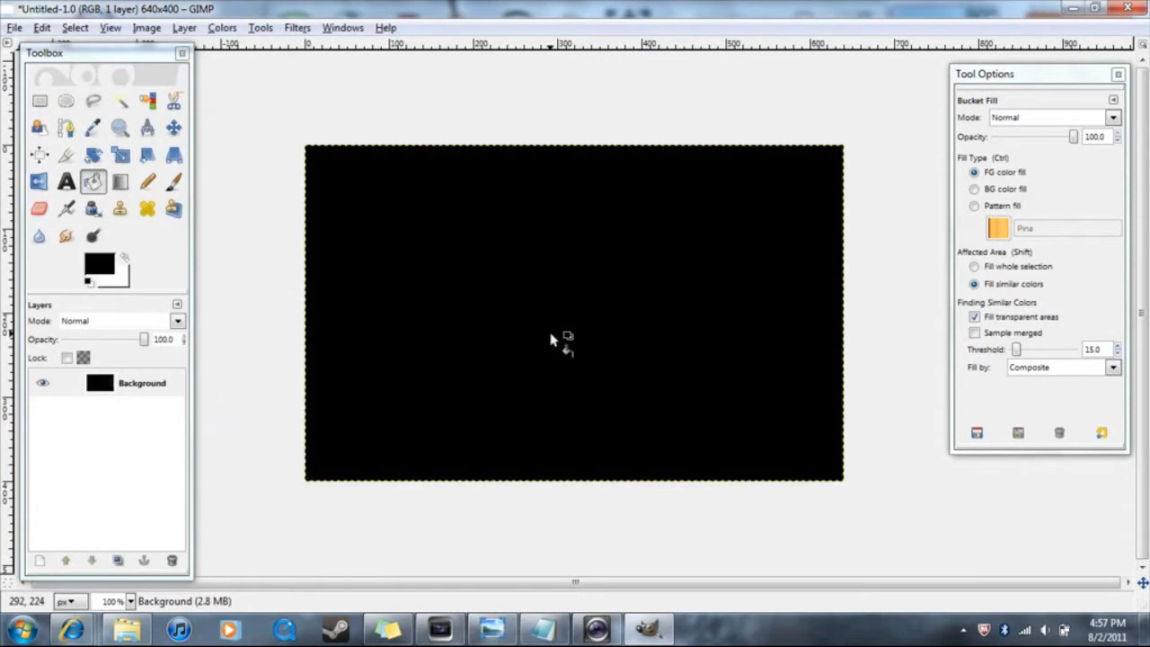
pyautogui.click(126, 445)
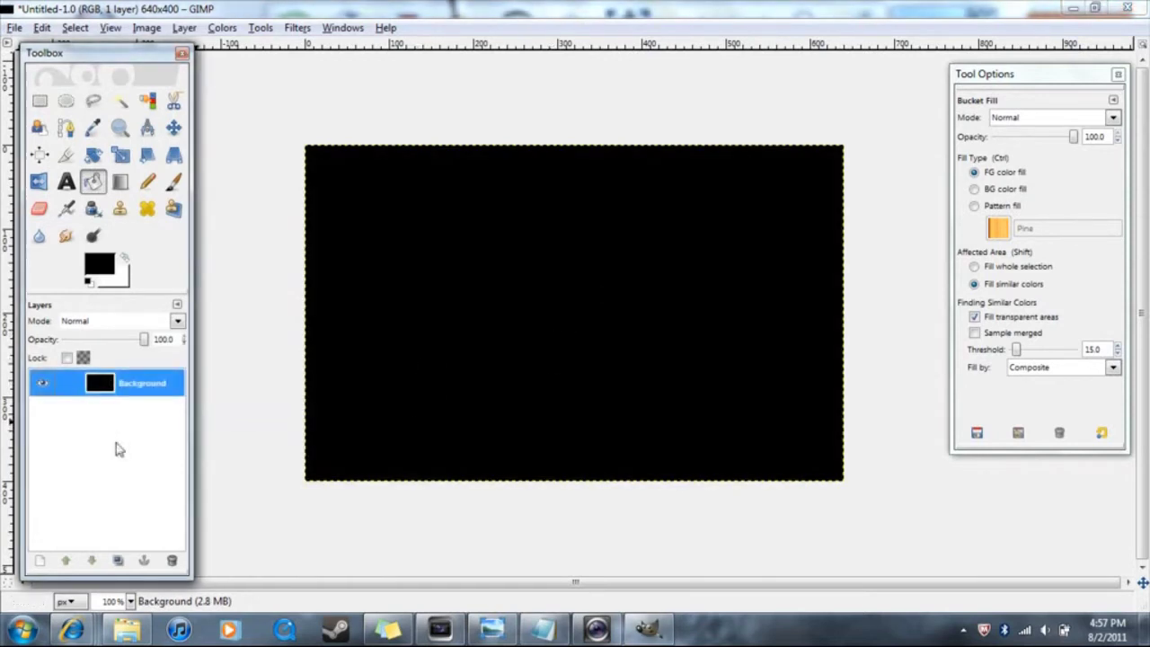
# Add a text layer reading "nickc3838" near the middle of the black canvas.
pyautogui.click(69, 186)
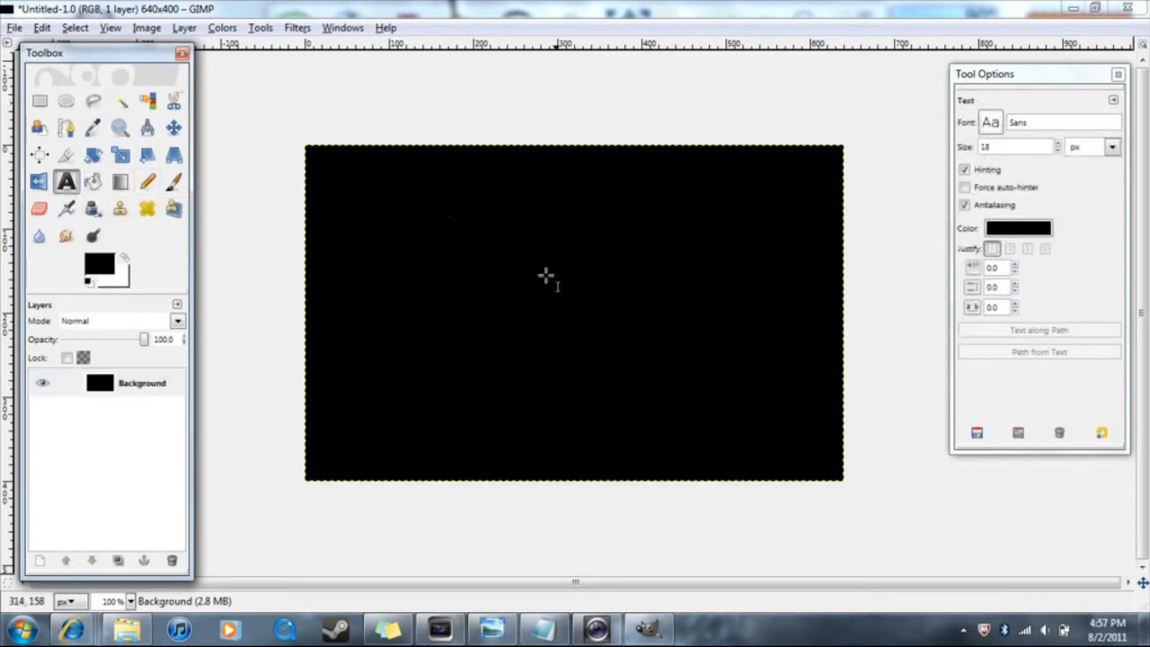
pyautogui.click(493, 275)
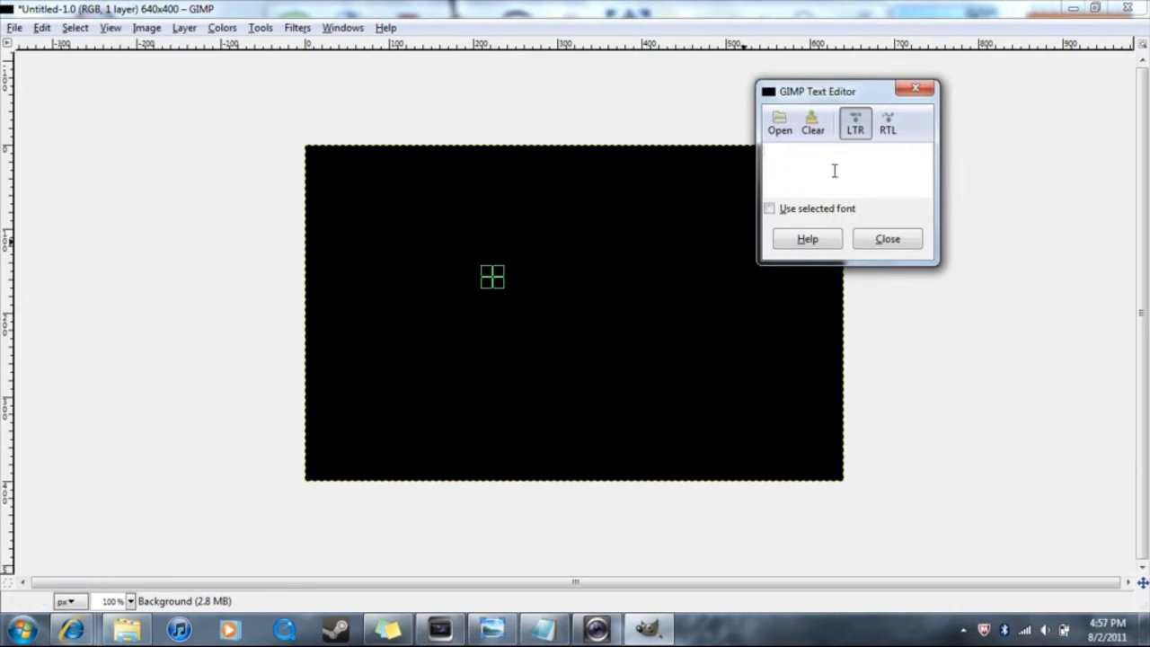
pyautogui.write('nickc')
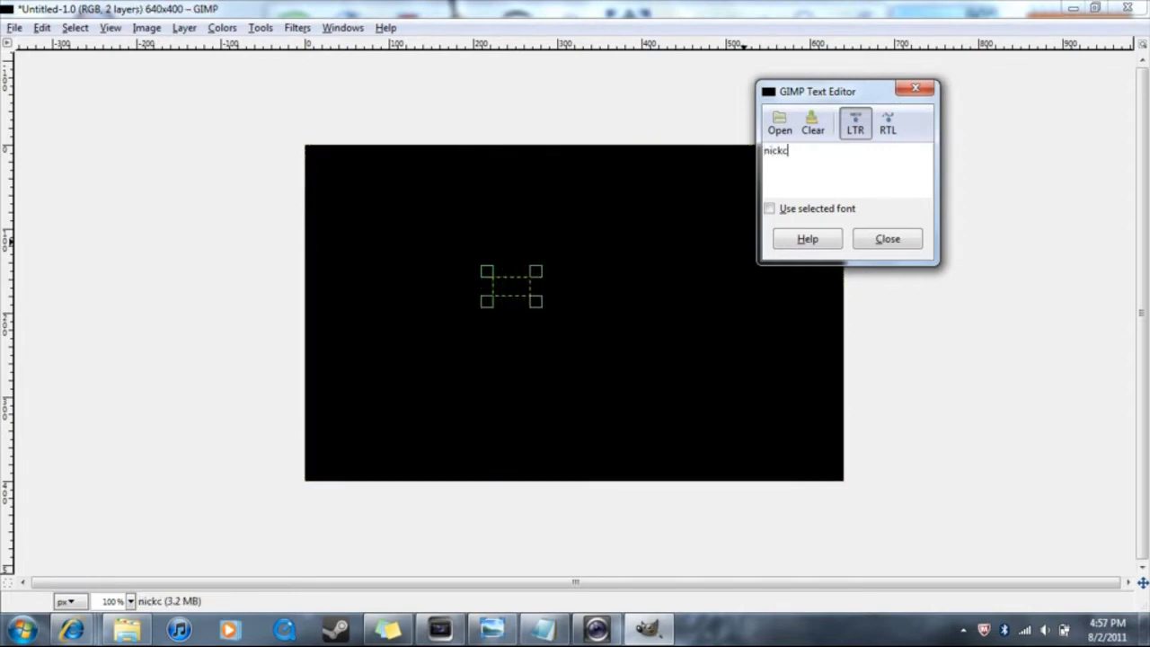
pyautogui.write('3838')
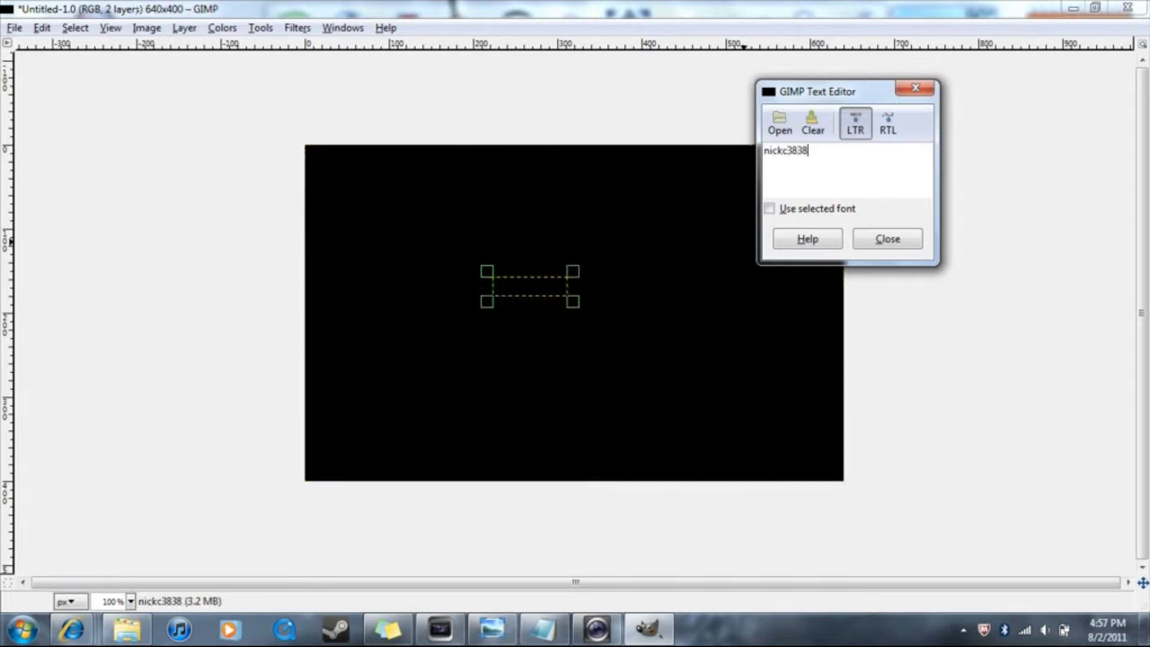
# Change the text color of the nickc3838 layer to white (ffffff).
pyautogui.click(914, 238)
pyautogui.click(1042, 232)
pyautogui.doubleClick(405, 298)
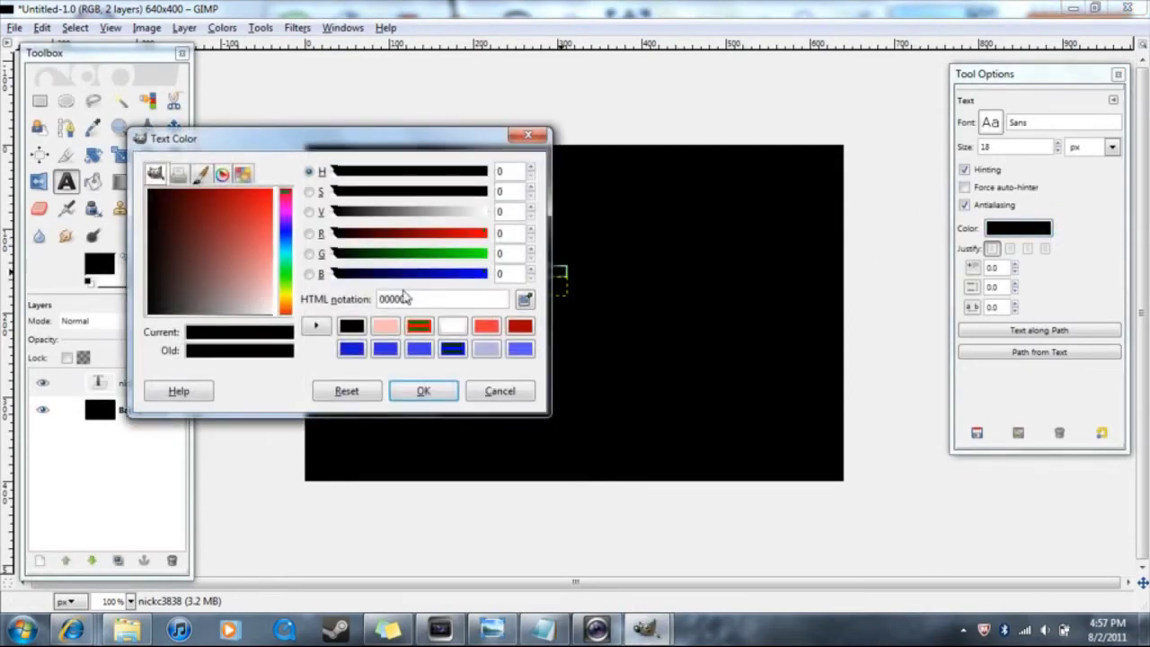
pyautogui.write('ffffff')
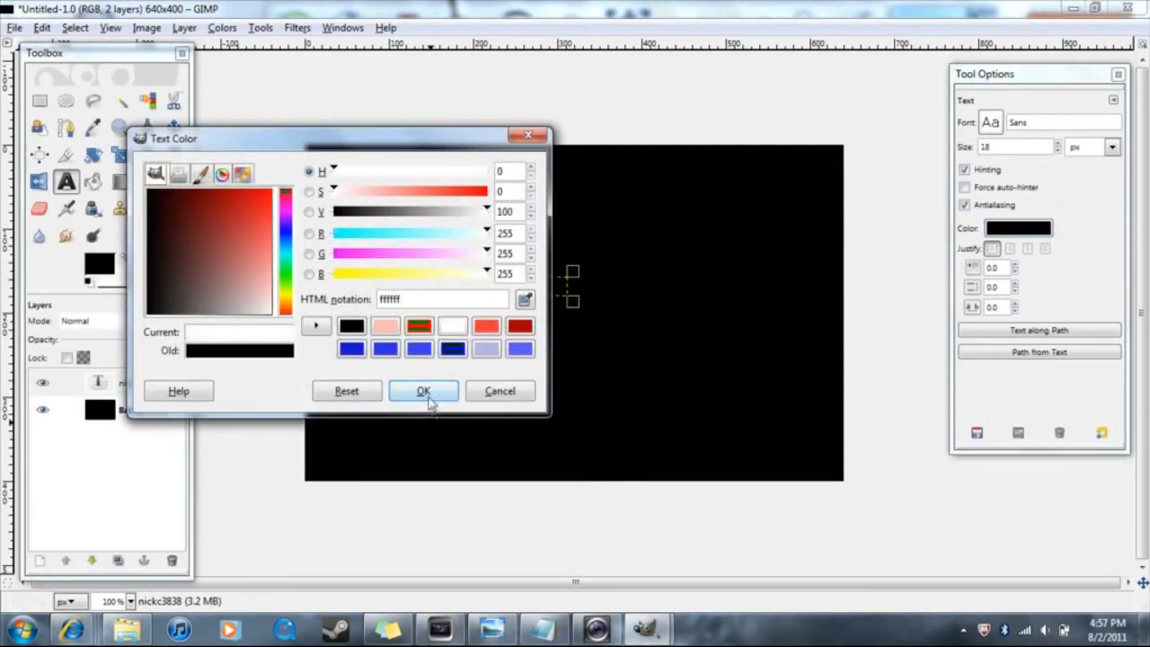
pyautogui.click(423, 391)
# Set the text size to 45 px and shift the text slightly left toward the canvas center.
pyautogui.click(528, 283)
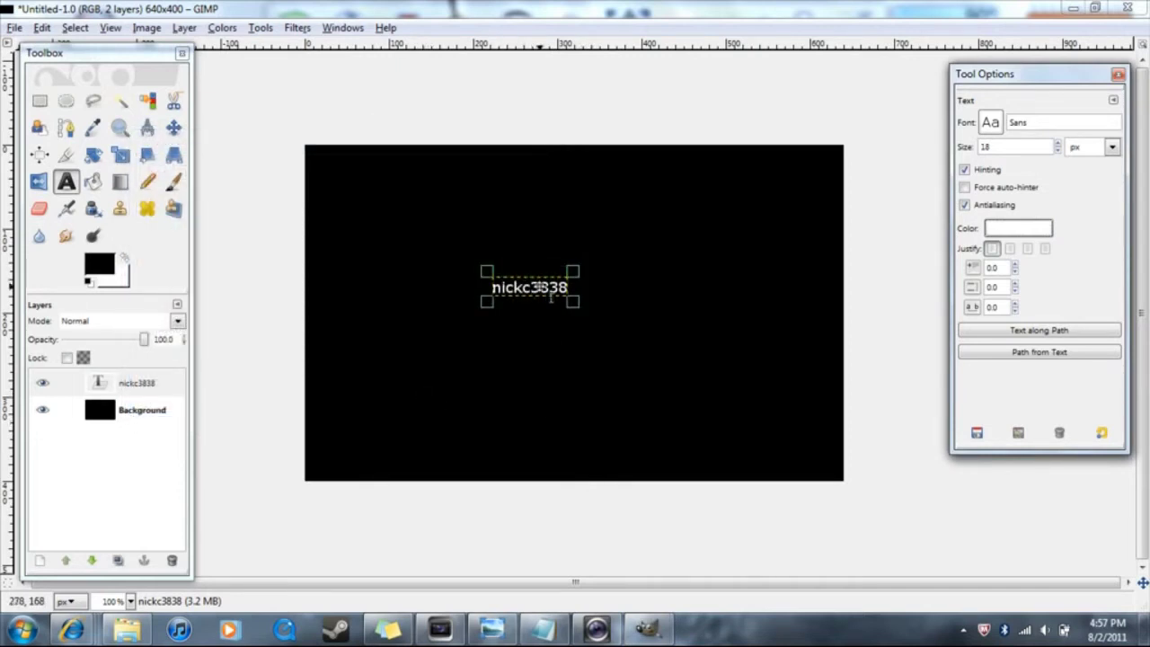
pyautogui.moveTo(1063, 148); pyautogui.dragTo(1061, 147)
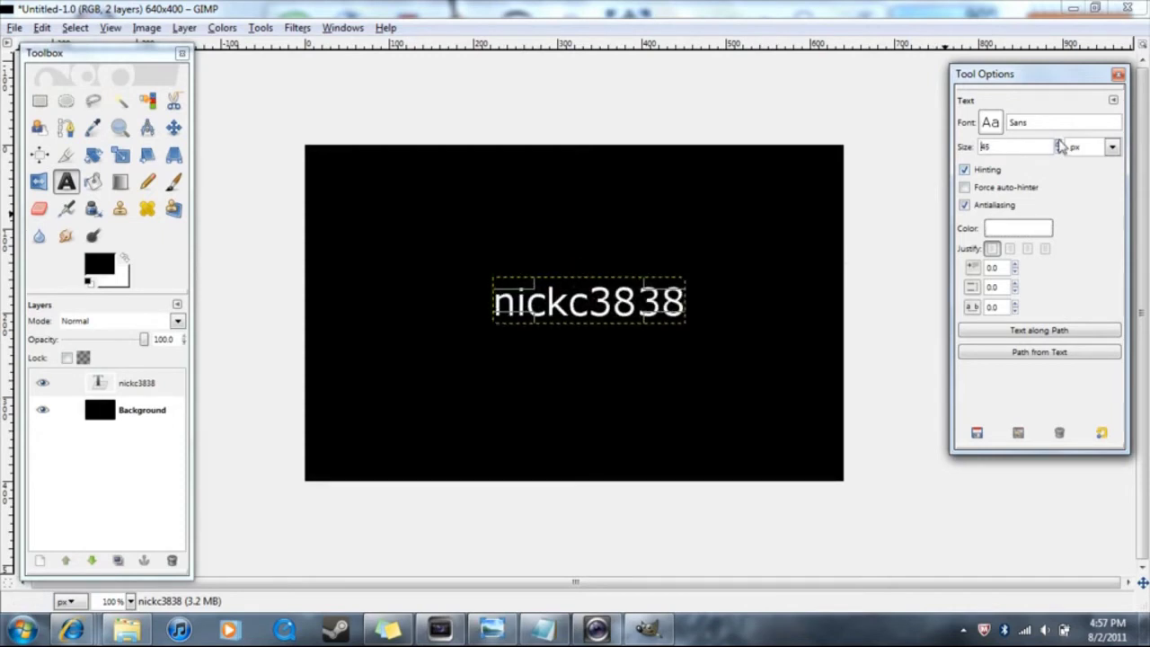
pyautogui.click(590, 302)
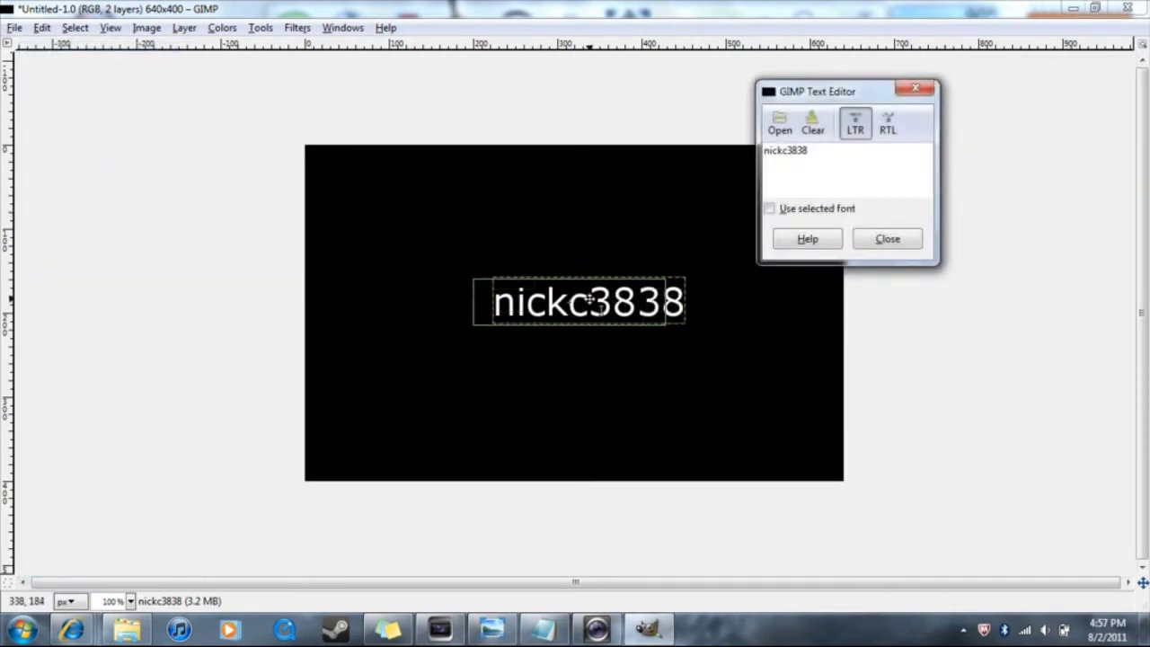
pyautogui.click(890, 245)
# Change the text's font to the semi-expanded BankGothic Md BT.
pyautogui.click(991, 124)
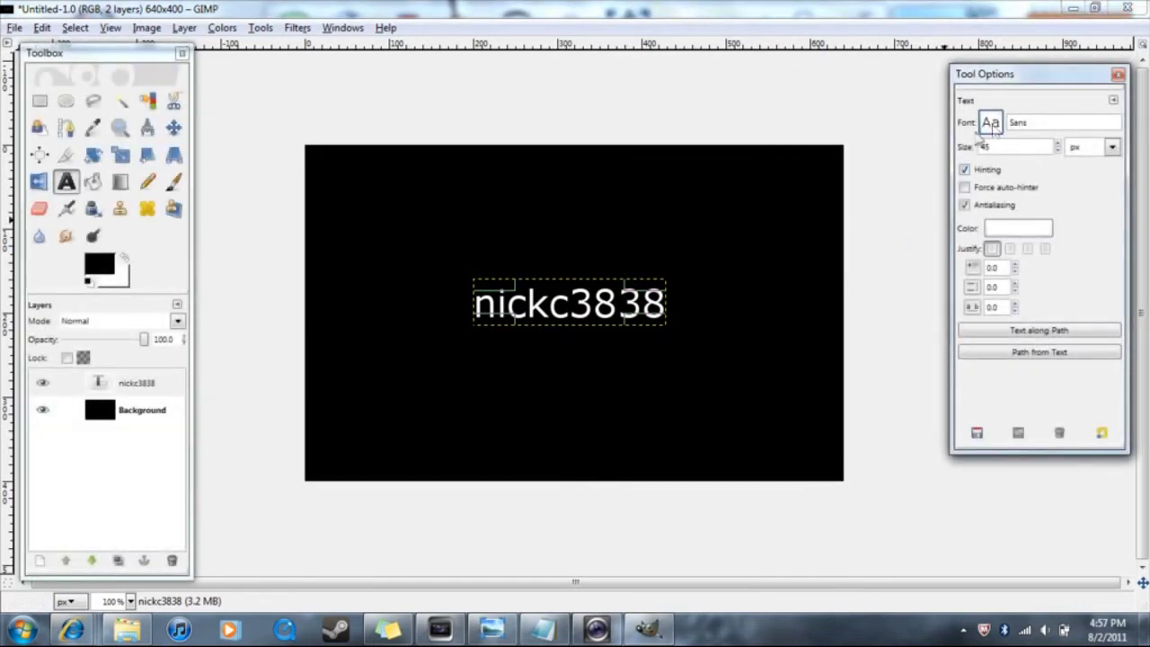
pyautogui.click(991, 124)
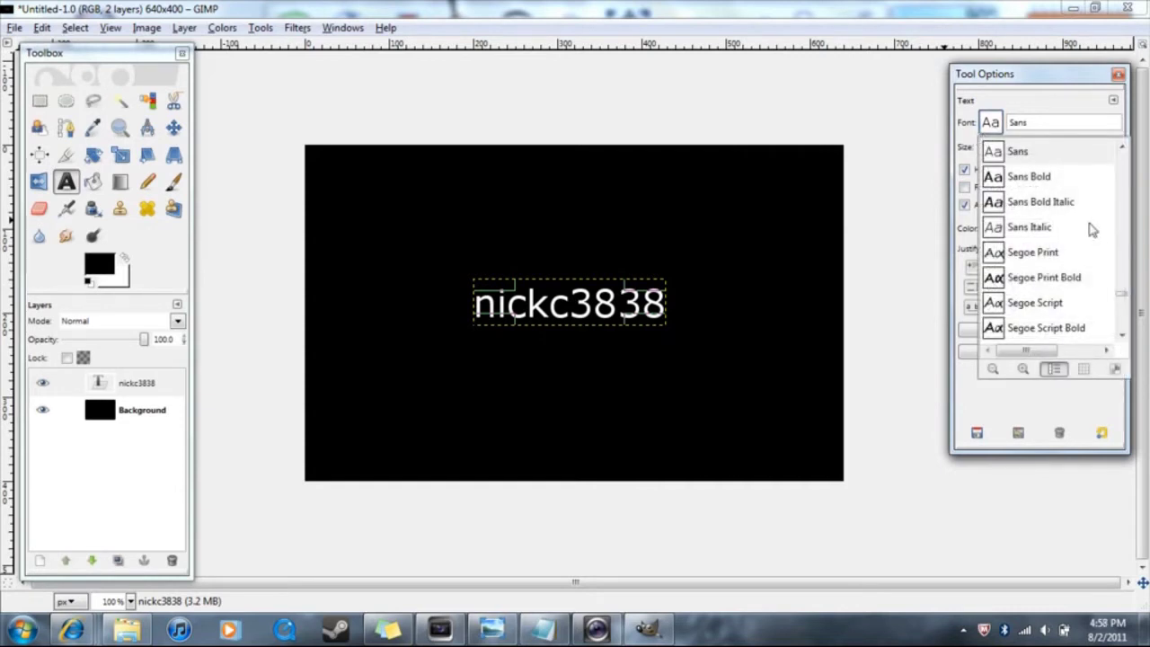
pyautogui.moveTo(1125, 296); pyautogui.dragTo(1128, 175)
pyautogui.scroll(5, 1125, 172)
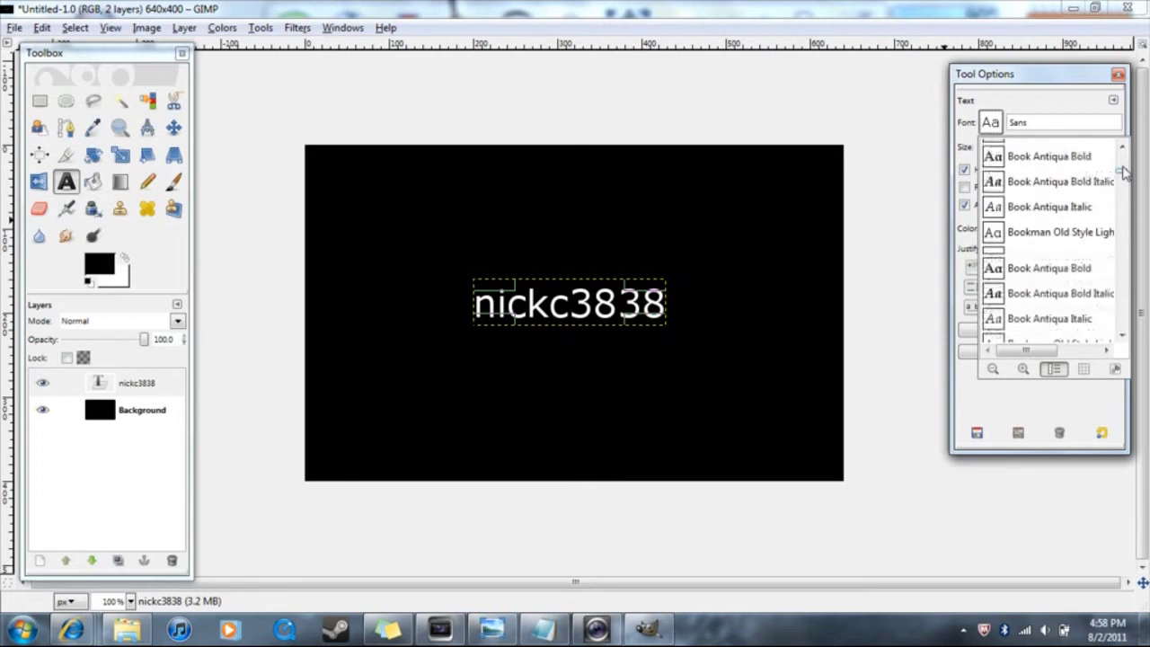
pyautogui.scroll(2, 1125, 173)
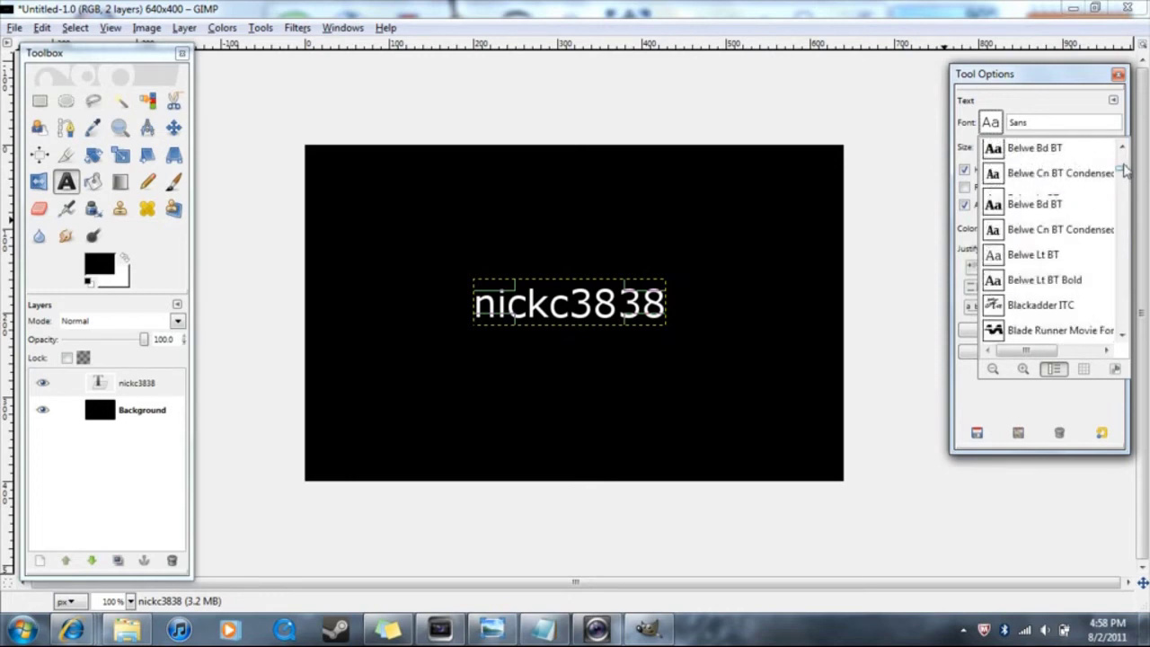
pyautogui.scroll(8, 1125, 171)
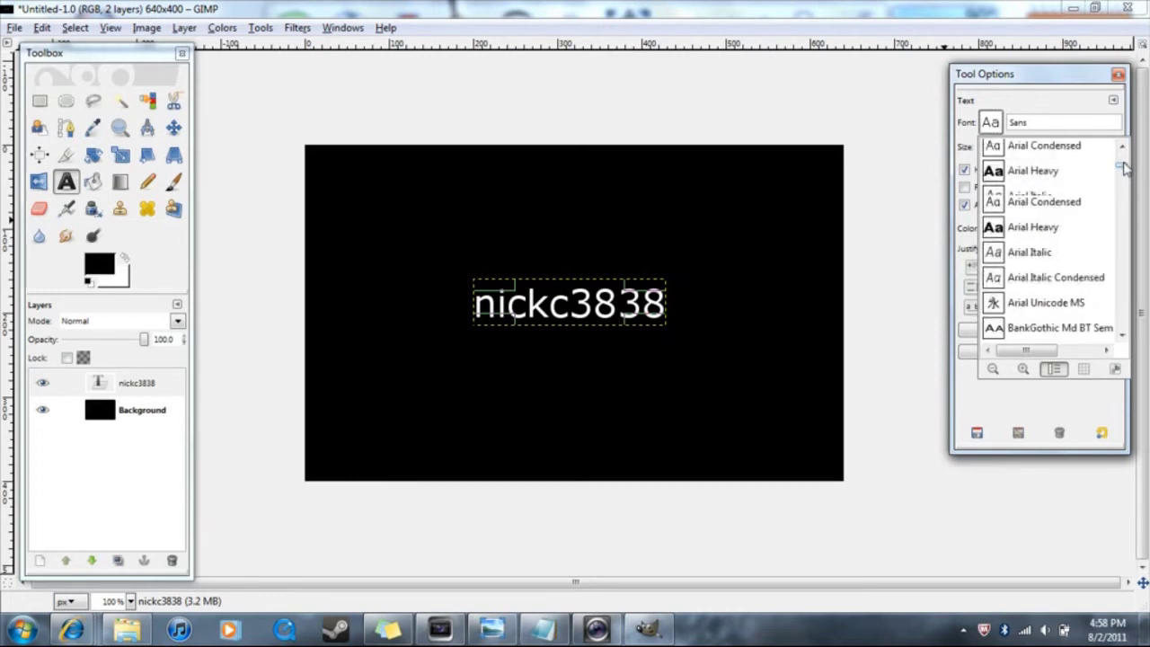
pyautogui.scroll(-4, 1125, 169)
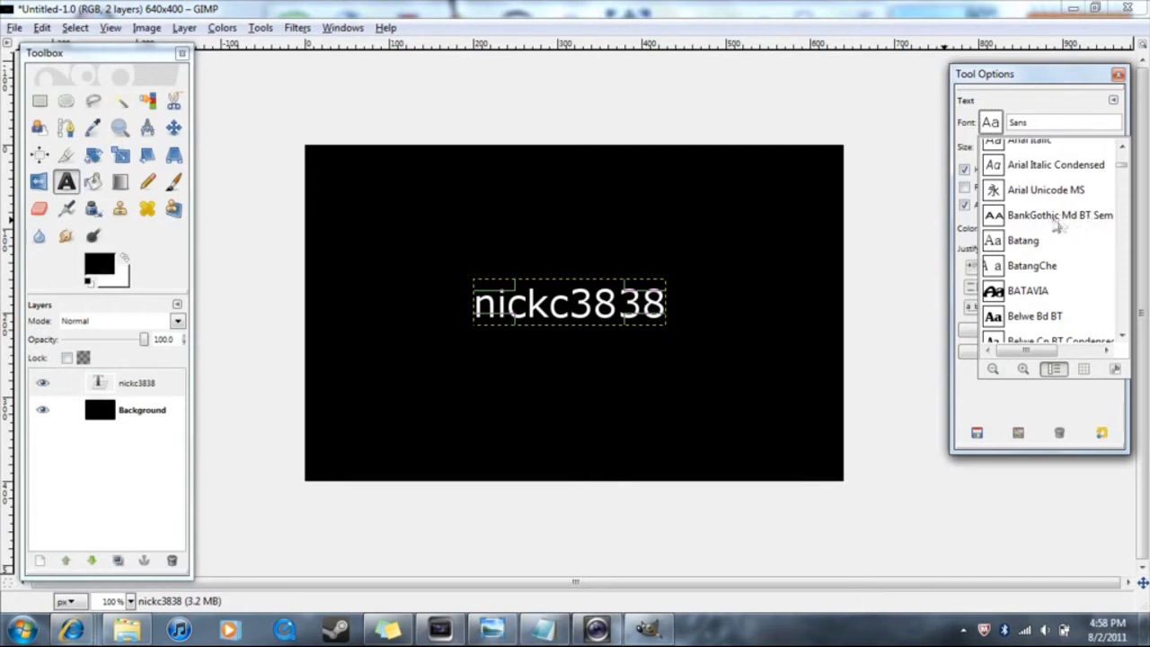
pyautogui.click(1058, 219)
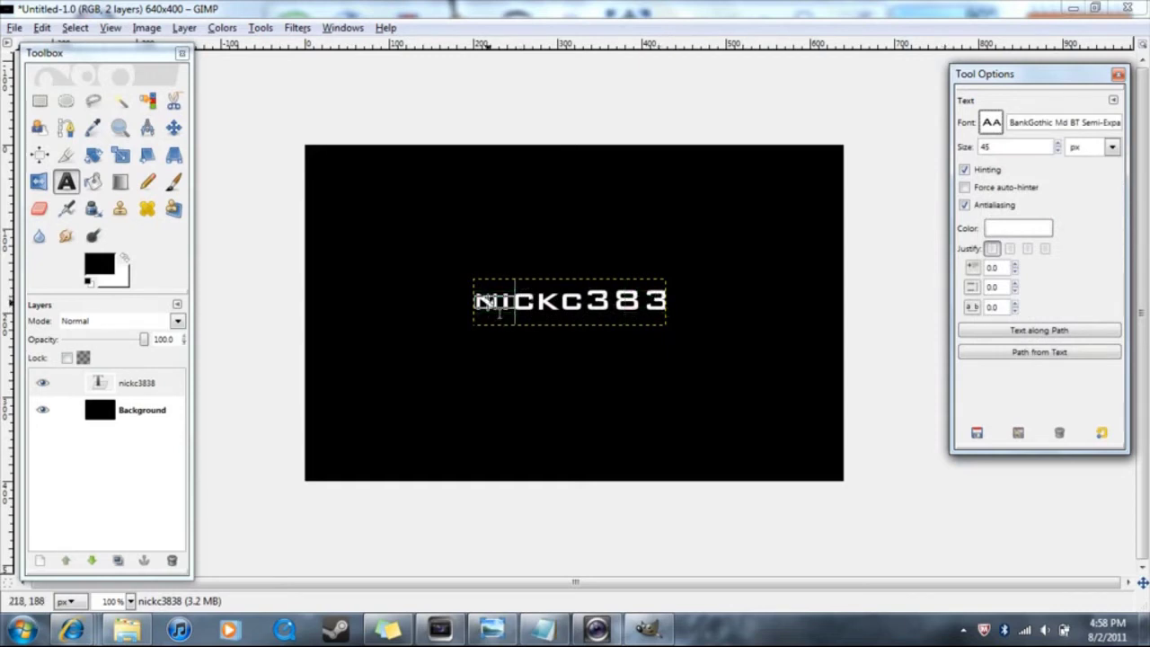
# Widen the text box to about 303 × 56 px so the whole word fits, and center it on the canvas.
pyautogui.press('Tab')
pyautogui.click(485, 306)
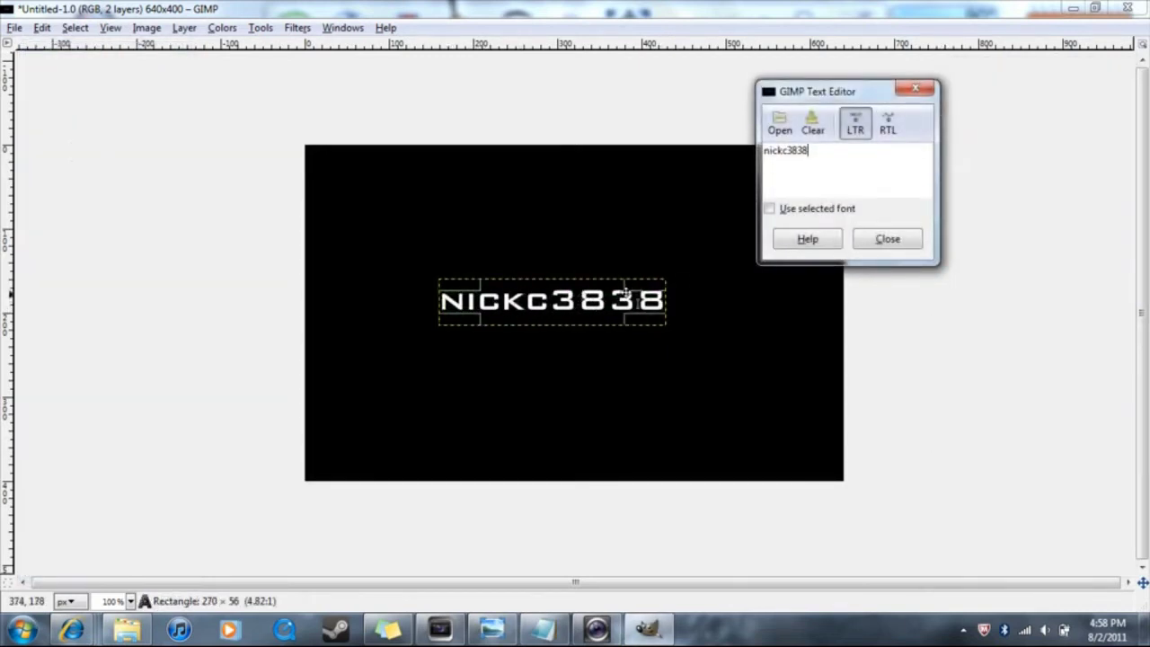
pyautogui.moveTo(650, 301); pyautogui.dragTo(676, 301)
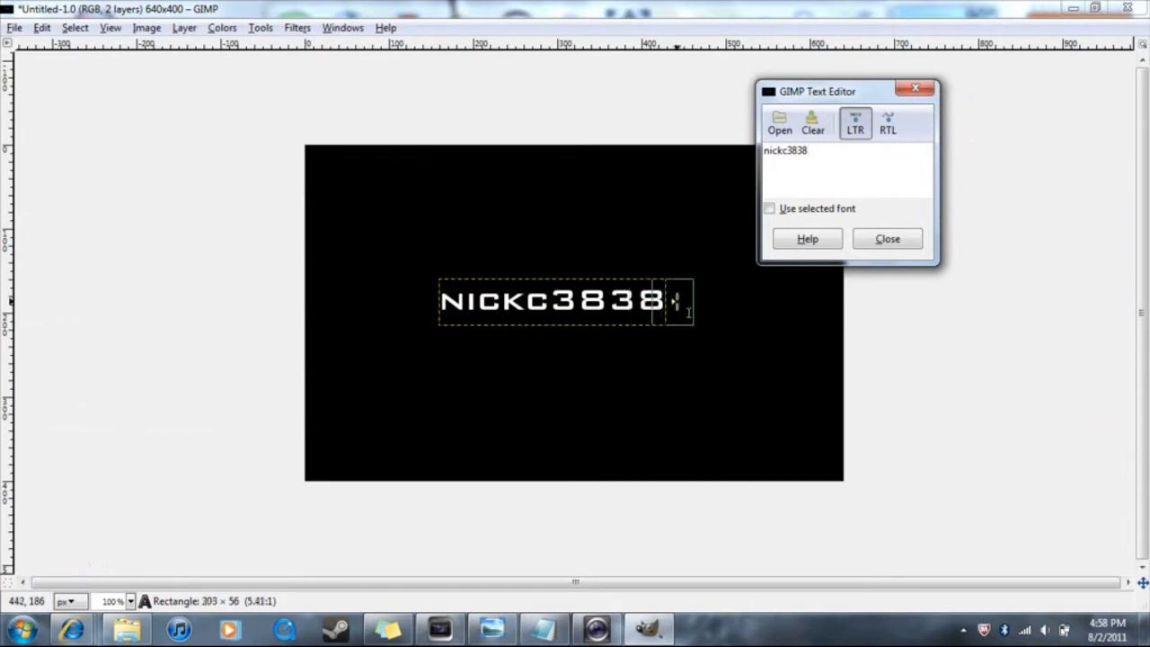
pyautogui.moveTo(597, 298); pyautogui.dragTo(608, 298)
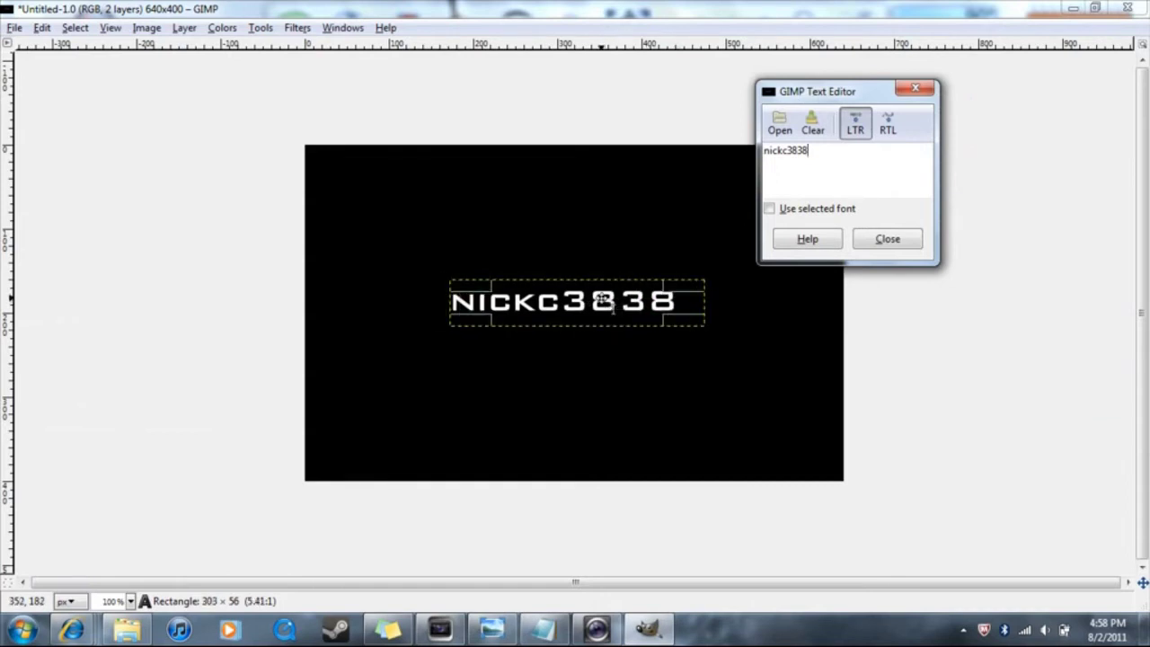
pyautogui.click(865, 241)
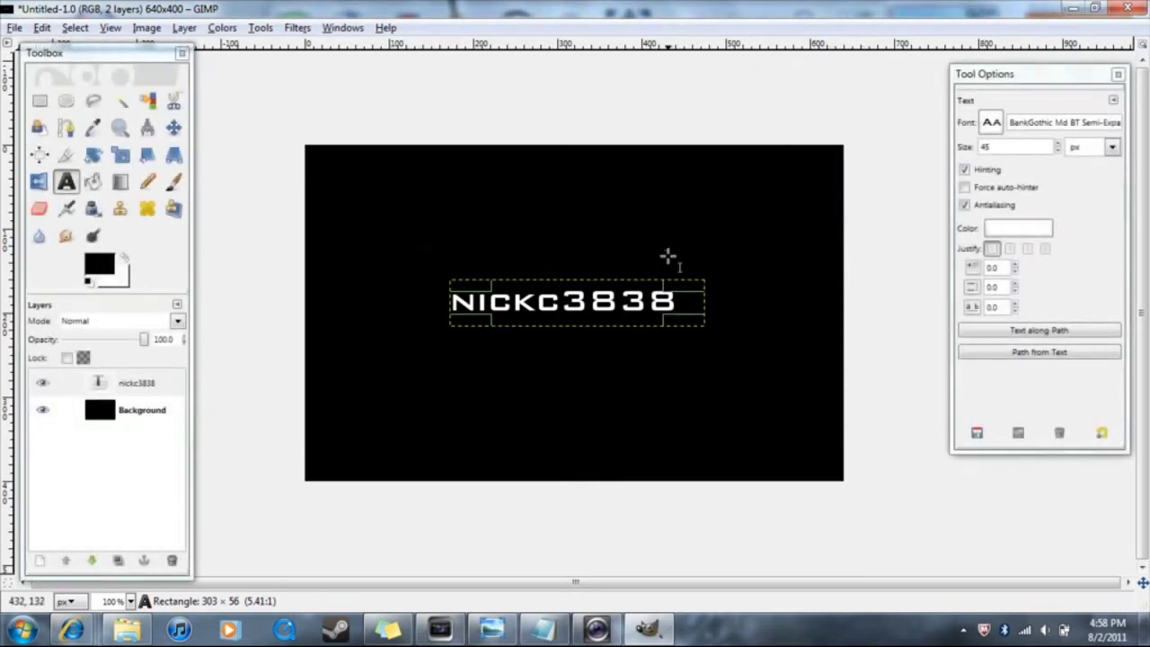
# Duplicate the nickc3838 text layer twice.
pyautogui.click(157, 384)
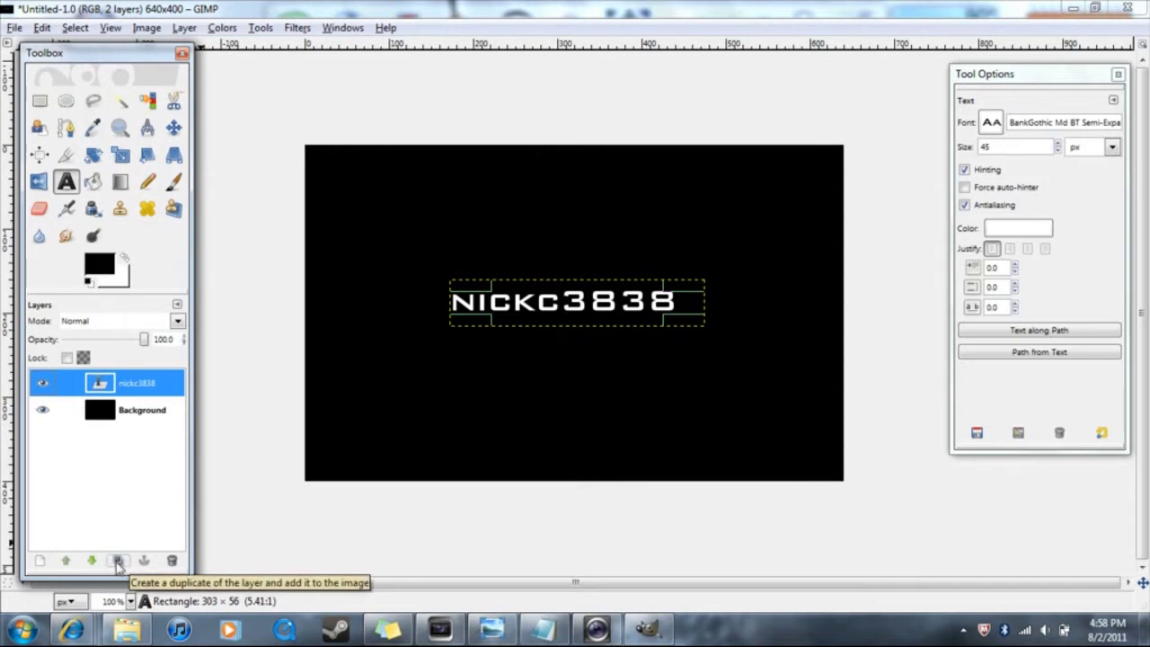
pyautogui.click(118, 561)
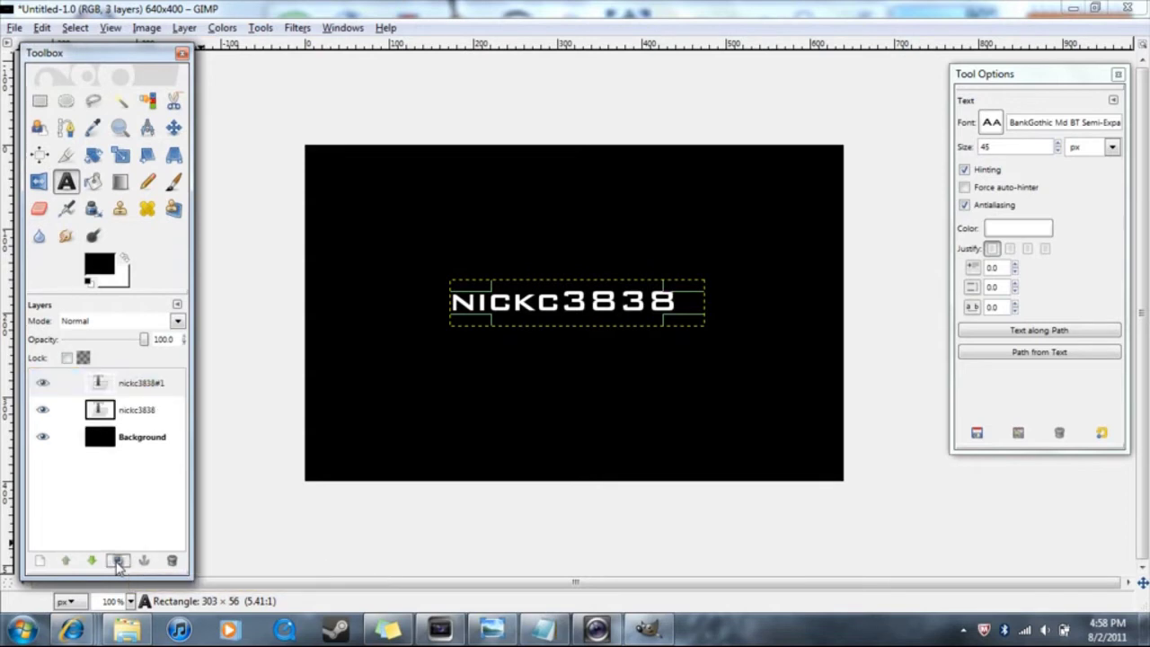
pyautogui.click(118, 561)
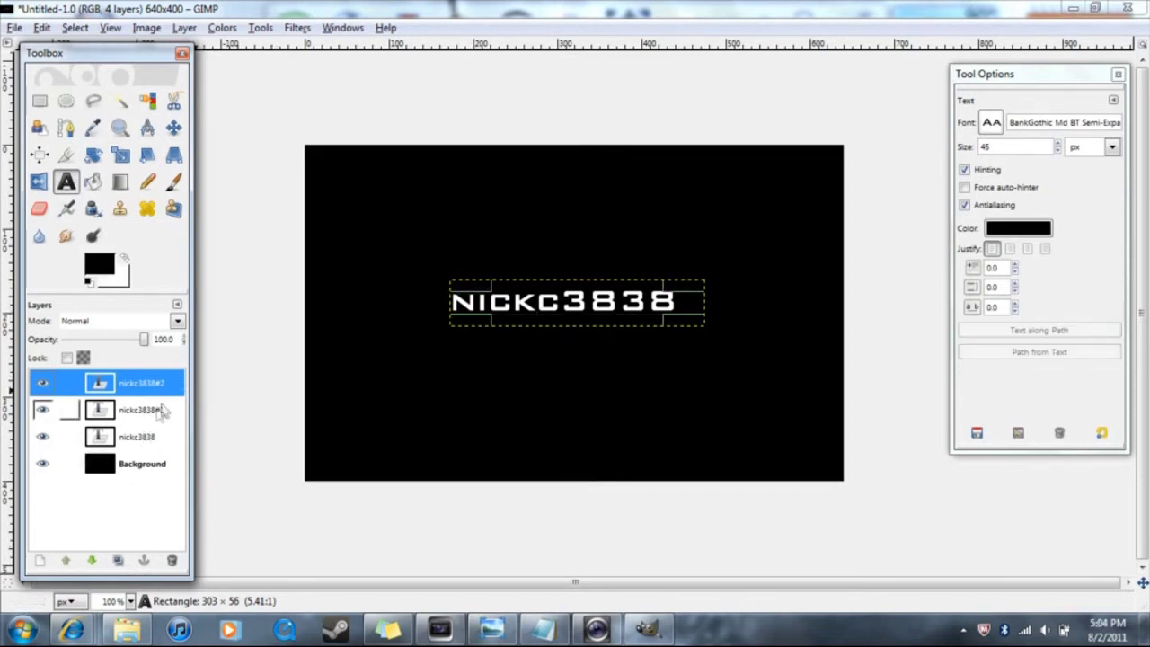
# Try the Neon logo filter on the nickc3838#1 layer with a 20-pixel effect size and glow color 29b01b, and undo it.
pyautogui.click(158, 411)
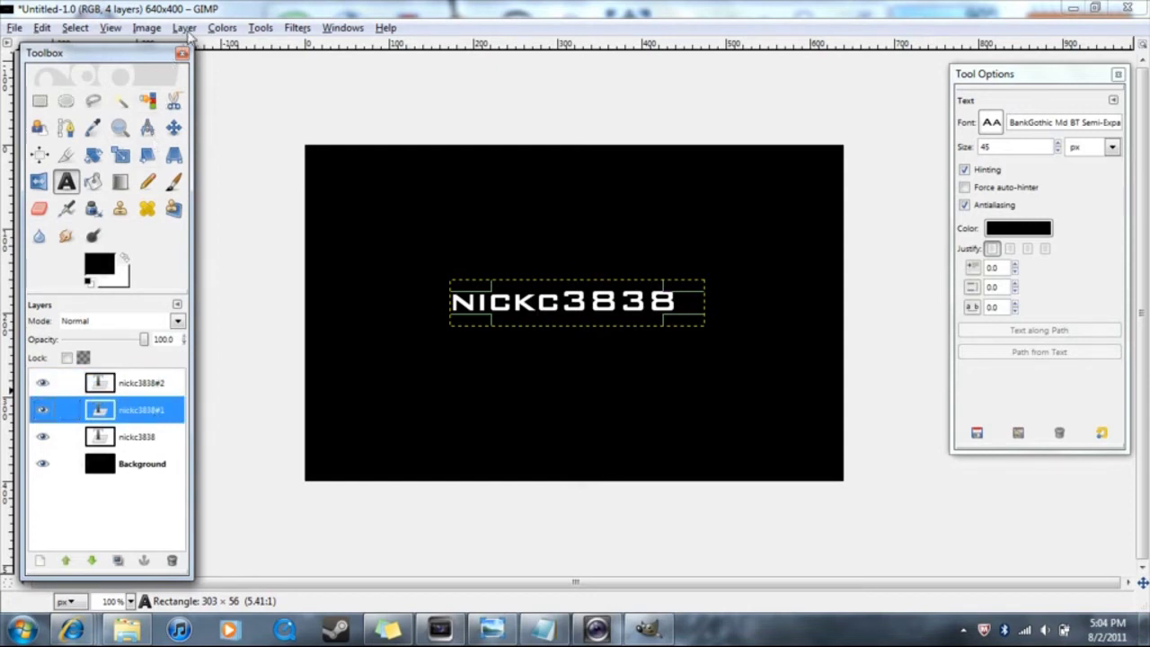
pyautogui.click(297, 28)
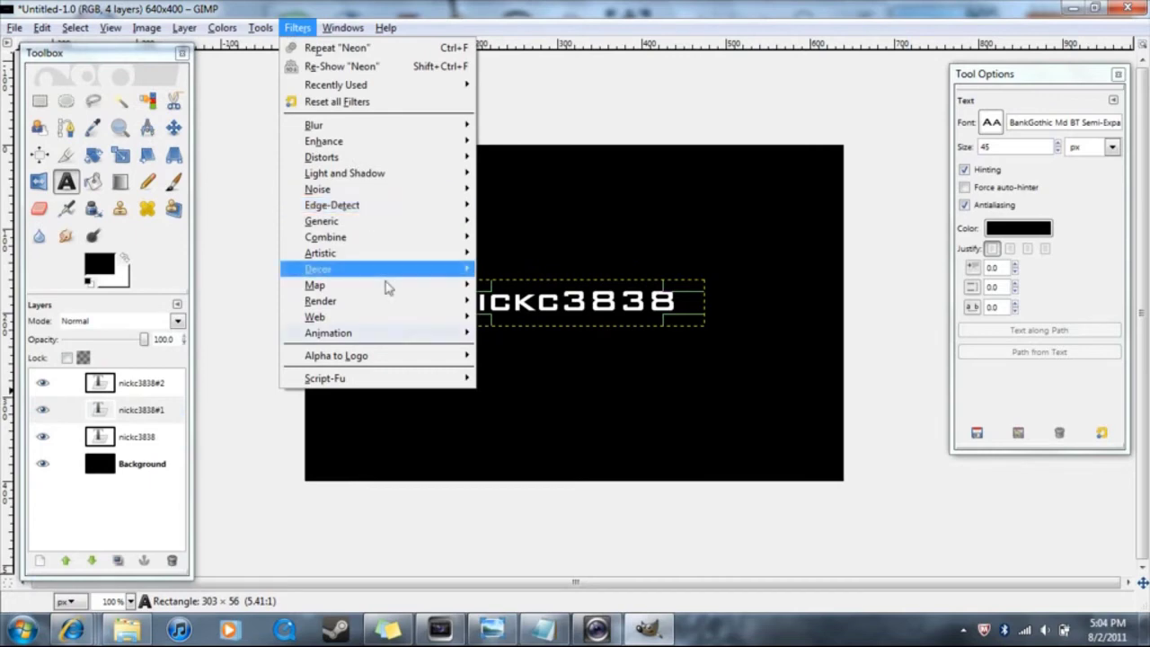
pyautogui.moveTo(396, 356)
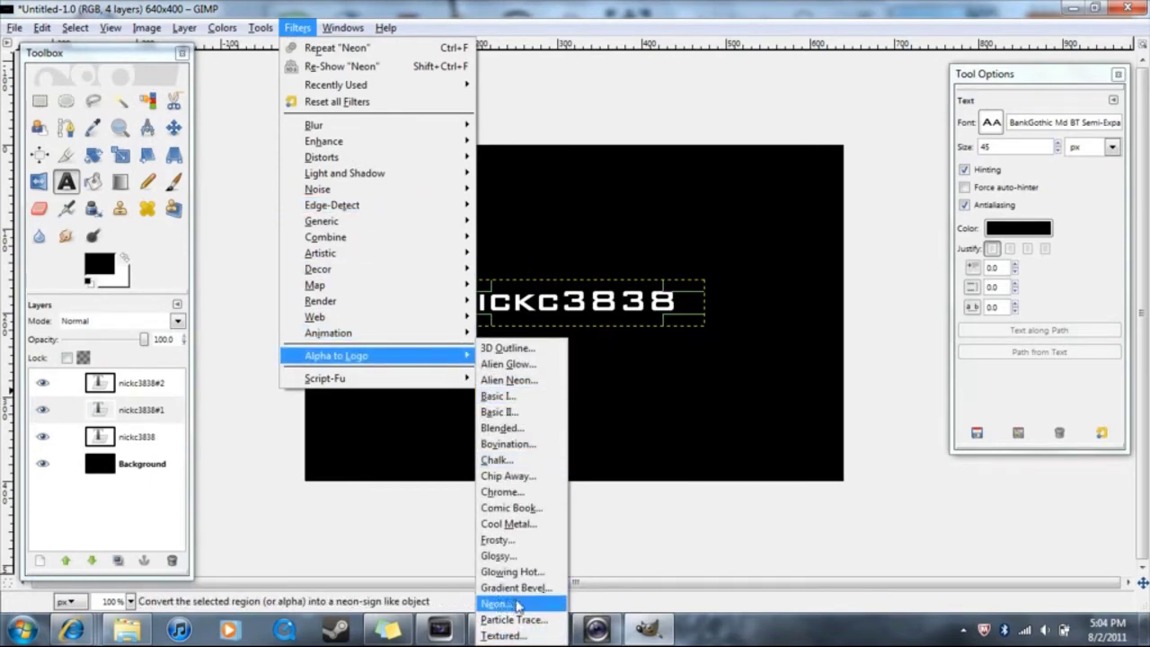
pyautogui.click(515, 607)
pyautogui.click(356, 197)
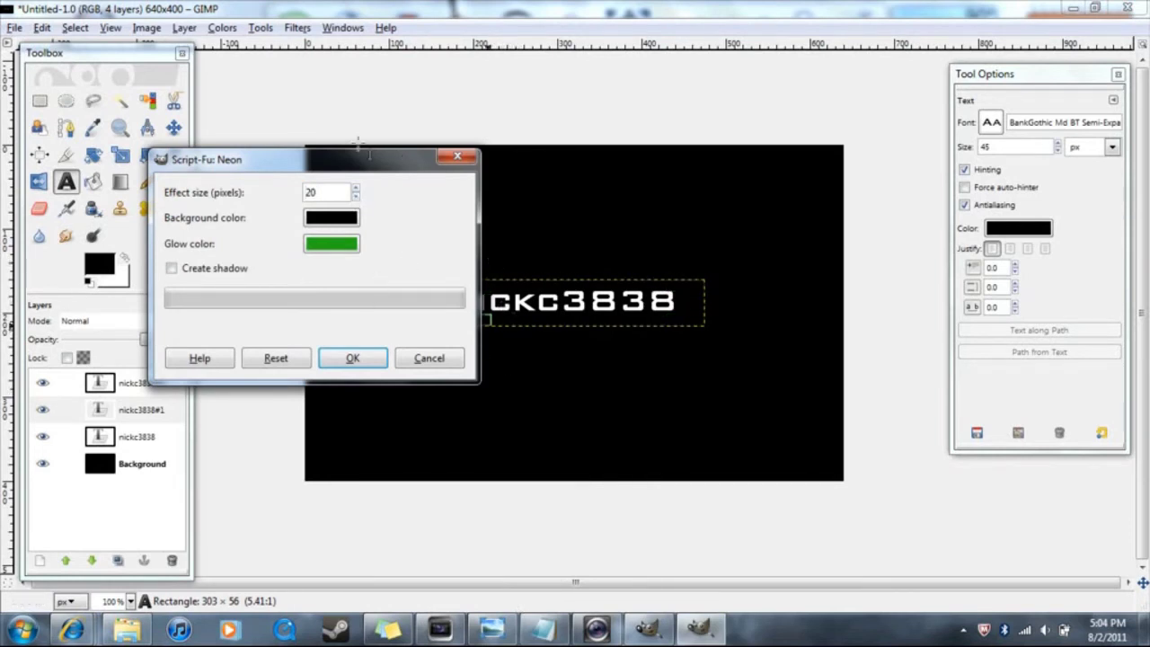
pyautogui.moveTo(378, 166); pyautogui.dragTo(629, 77)
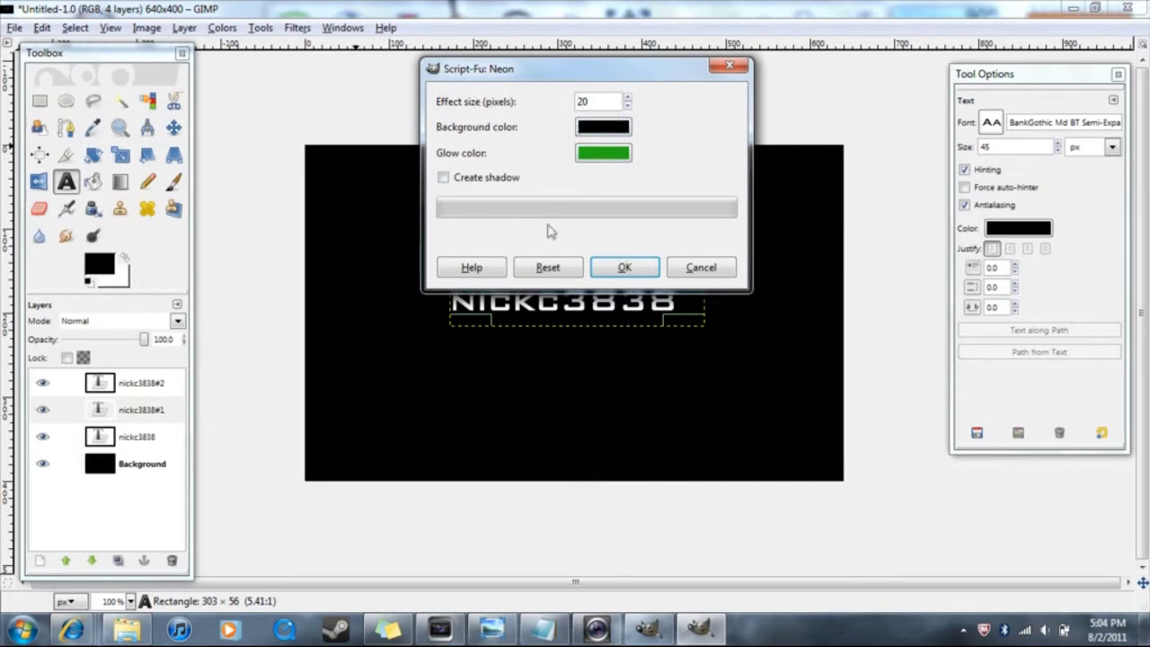
pyautogui.click(628, 155)
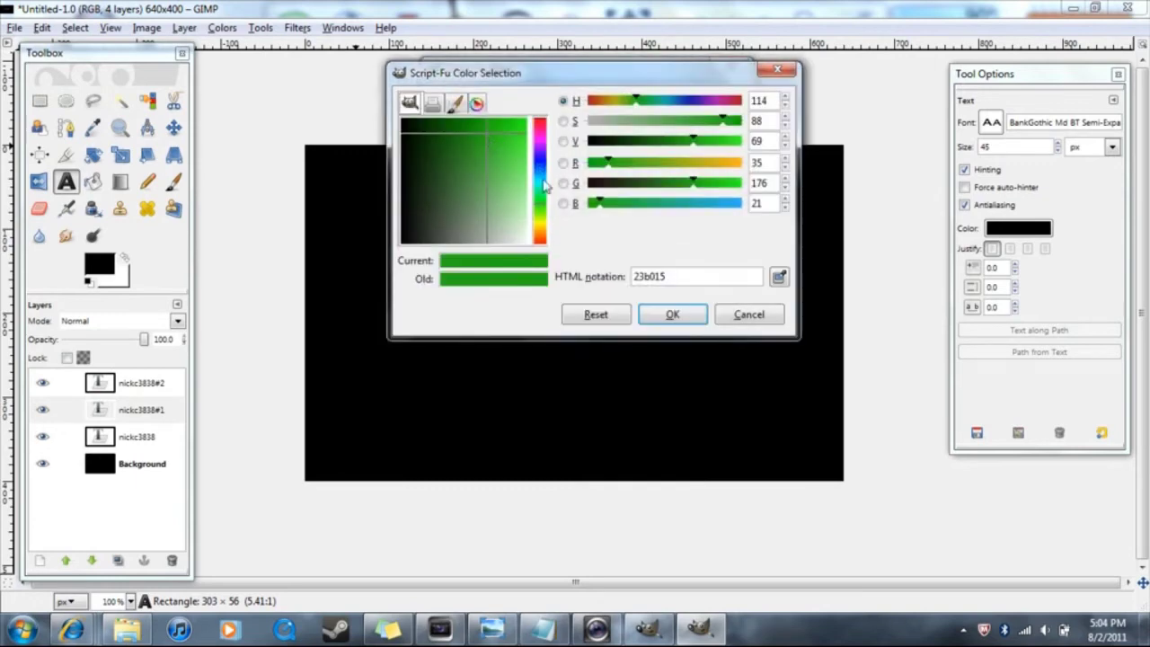
pyautogui.moveTo(493, 161)
pyautogui.mouseDown()
pyautogui.moveTo(480, 142)
pyautogui.moveTo(478, 168)
pyautogui.moveTo(513, 123)
pyautogui.moveTo(490, 142)
pyautogui.mouseUp()
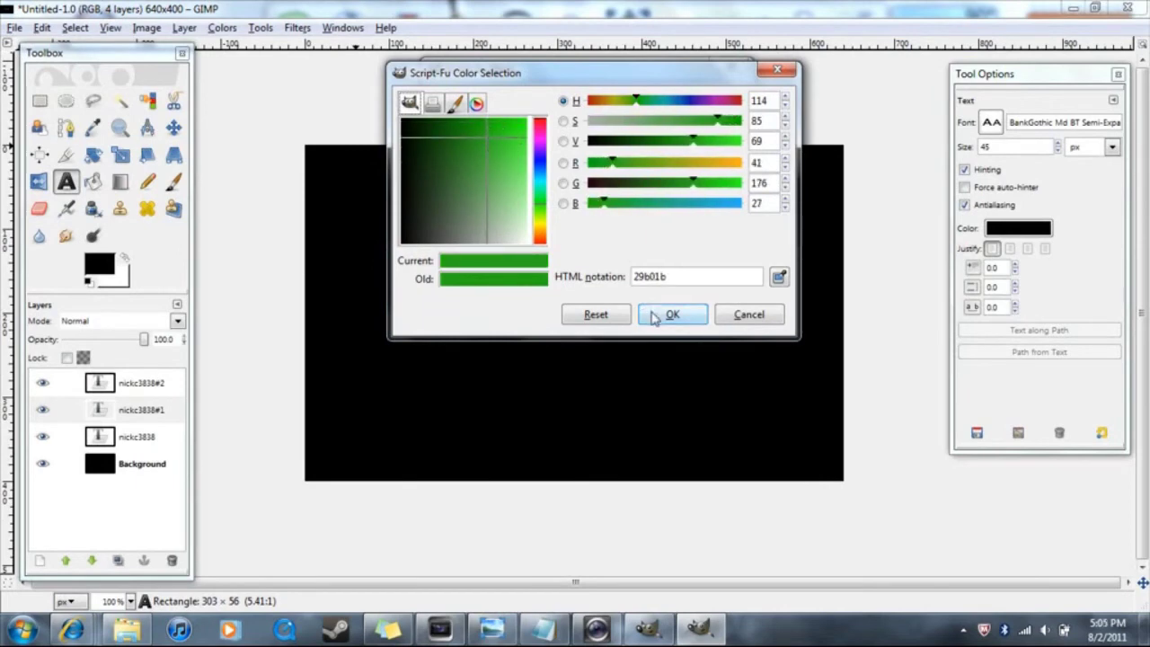
pyautogui.click(657, 312)
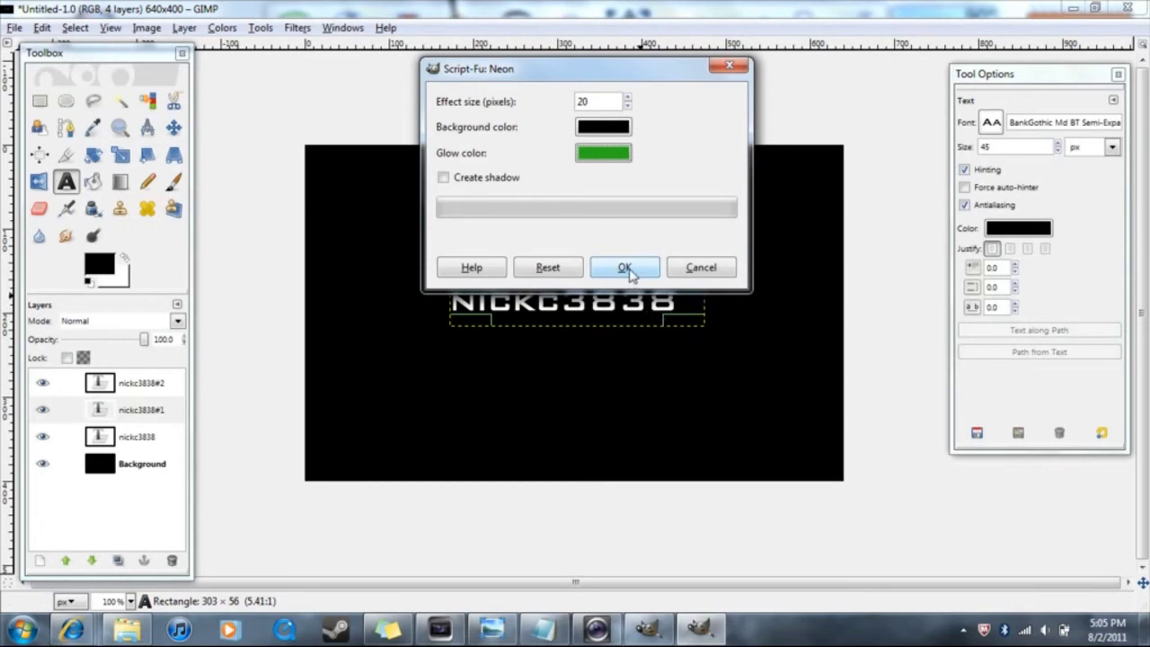
pyautogui.click(626, 270)
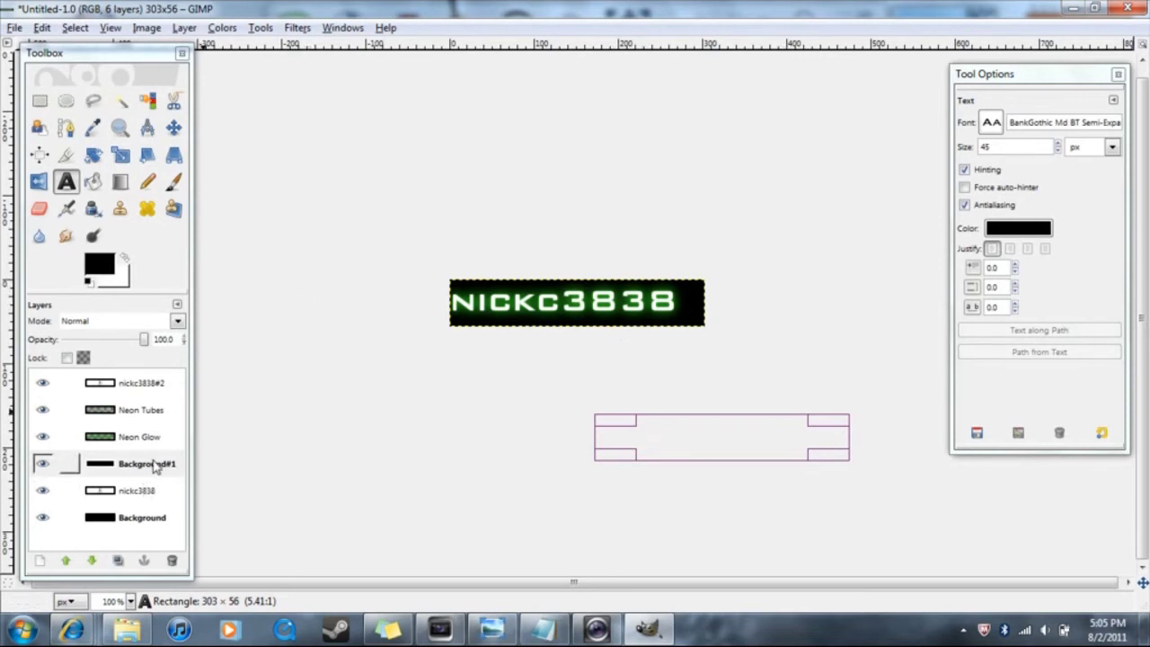
pyautogui.hotkey('ctrl', 'z')
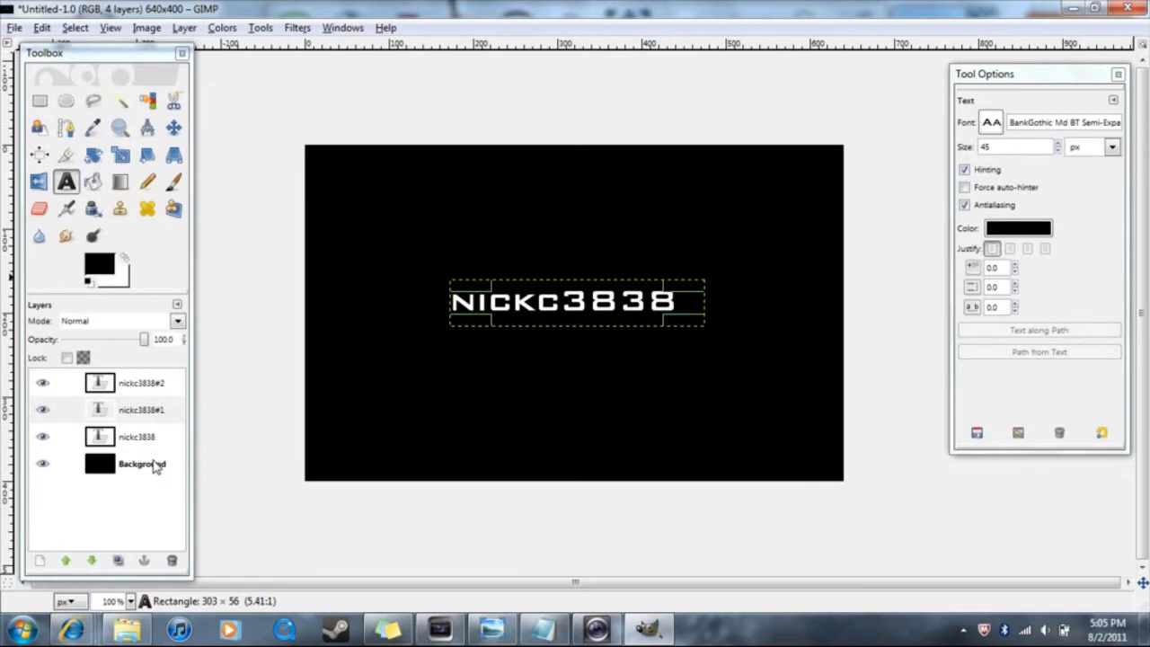
# Expand the original nickc3838 text layer to the image size.
pyautogui.click(163, 439)
pyautogui.press('Up')
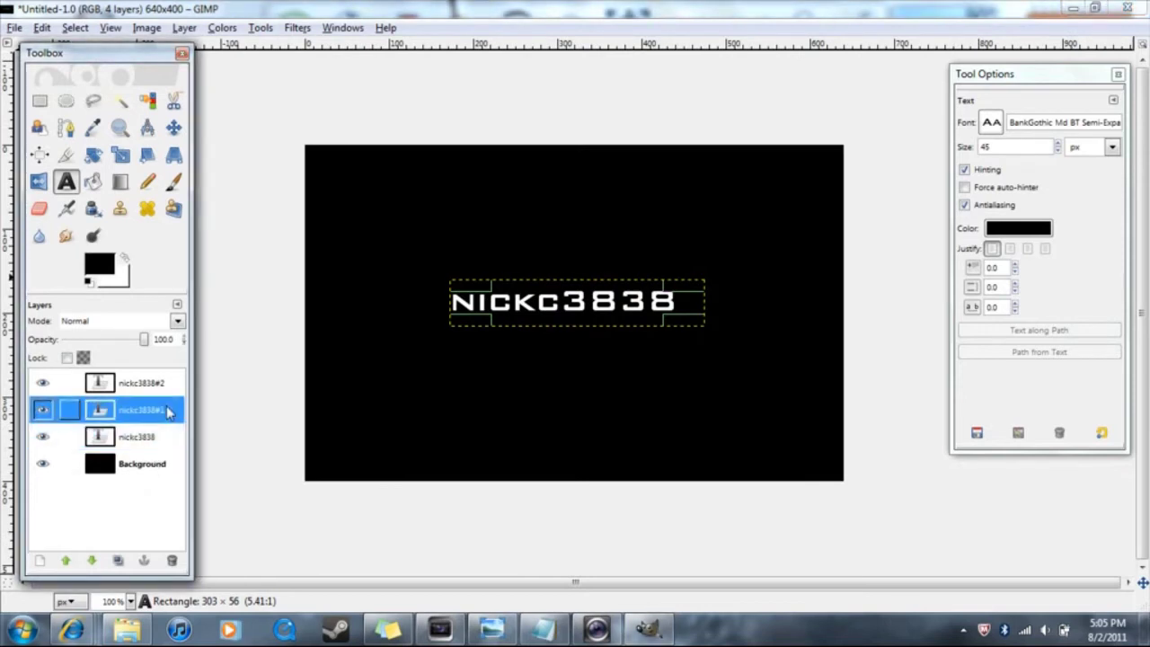
pyautogui.press('Up')
pyautogui.click(161, 435)
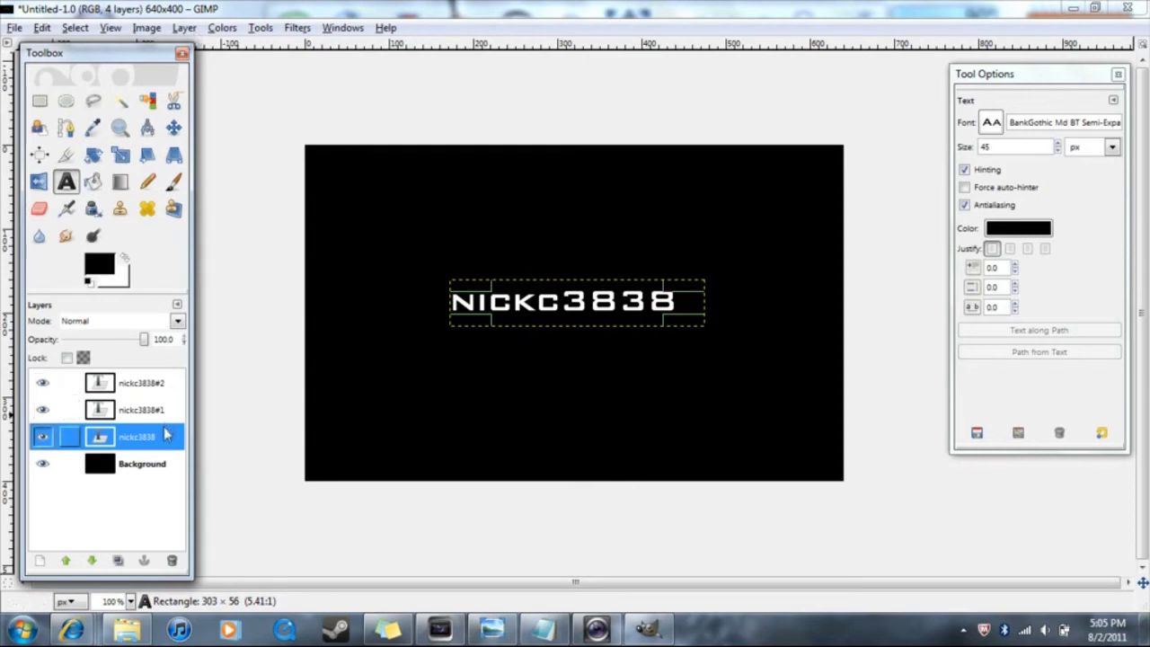
pyautogui.click(185, 27)
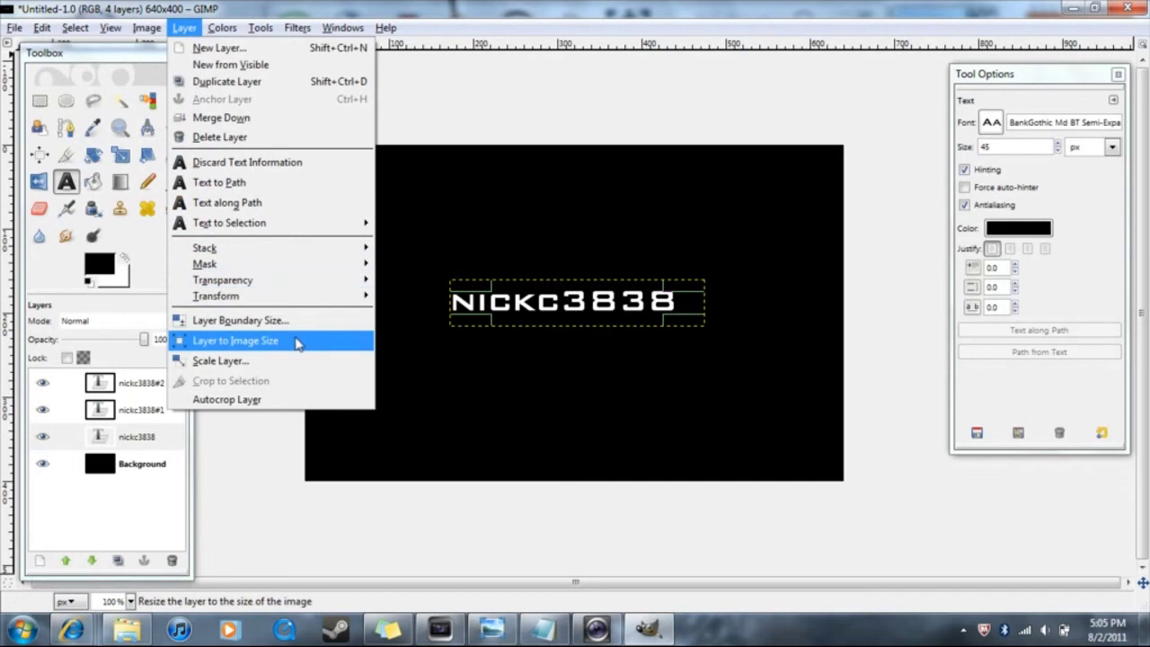
pyautogui.click(305, 342)
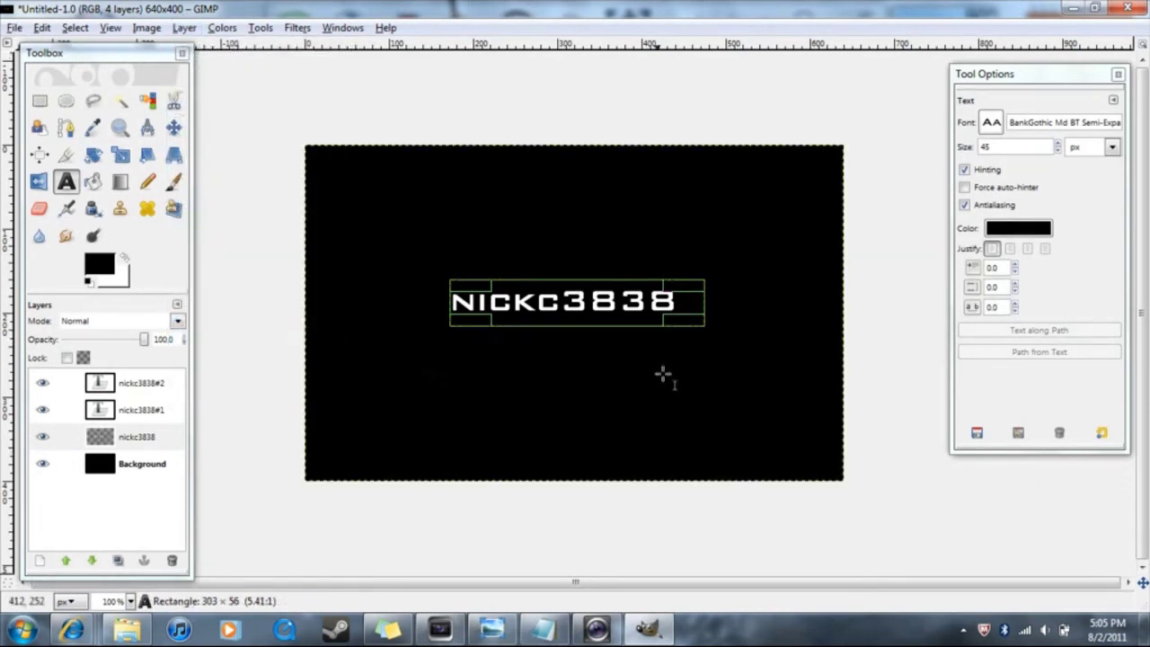
# Expand the nickc3838#1 and nickc3838#2 layers to the image size.
pyautogui.click(144, 409)
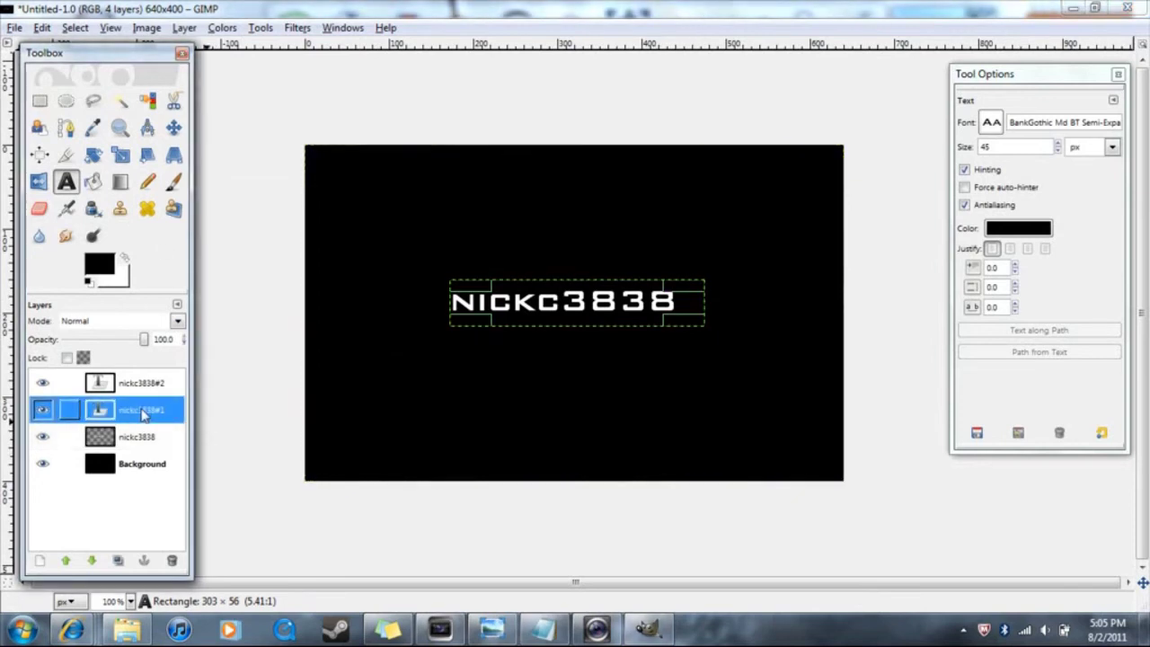
pyautogui.click(184, 27)
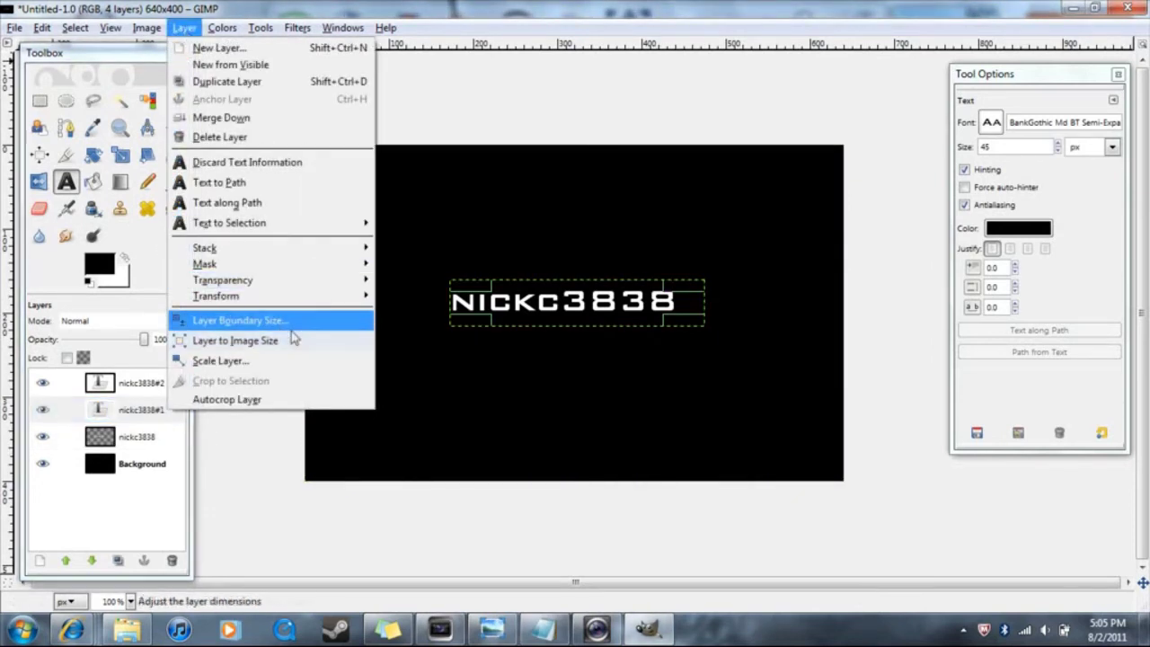
pyautogui.click(308, 346)
pyautogui.click(154, 383)
pyautogui.click(184, 27)
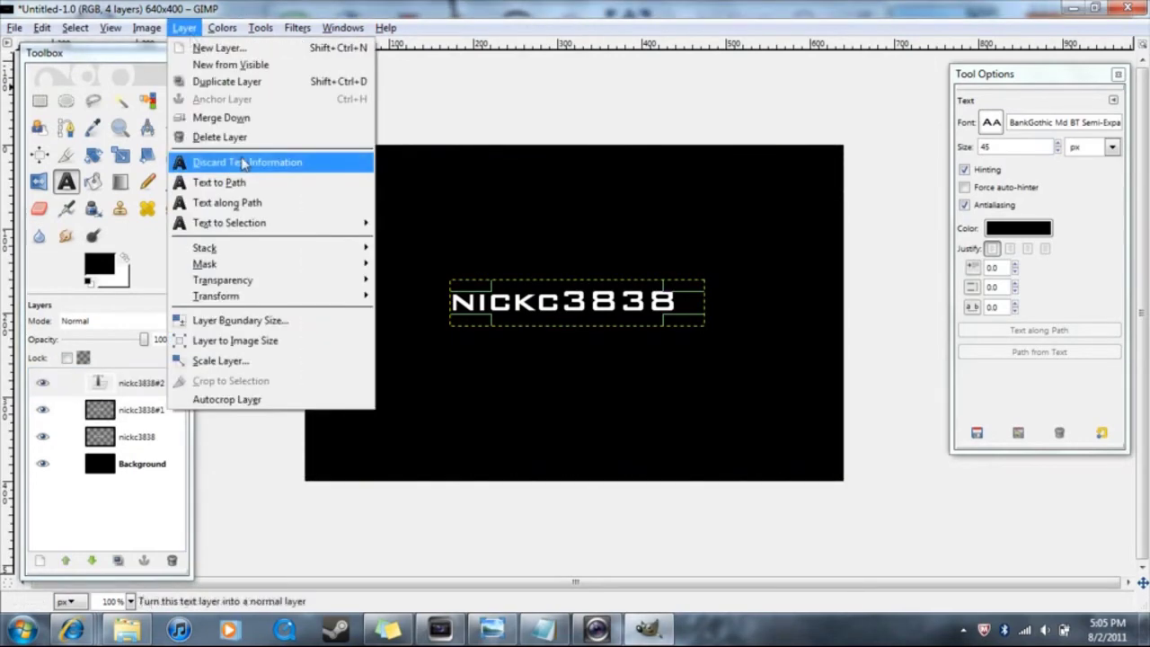
pyautogui.click(273, 341)
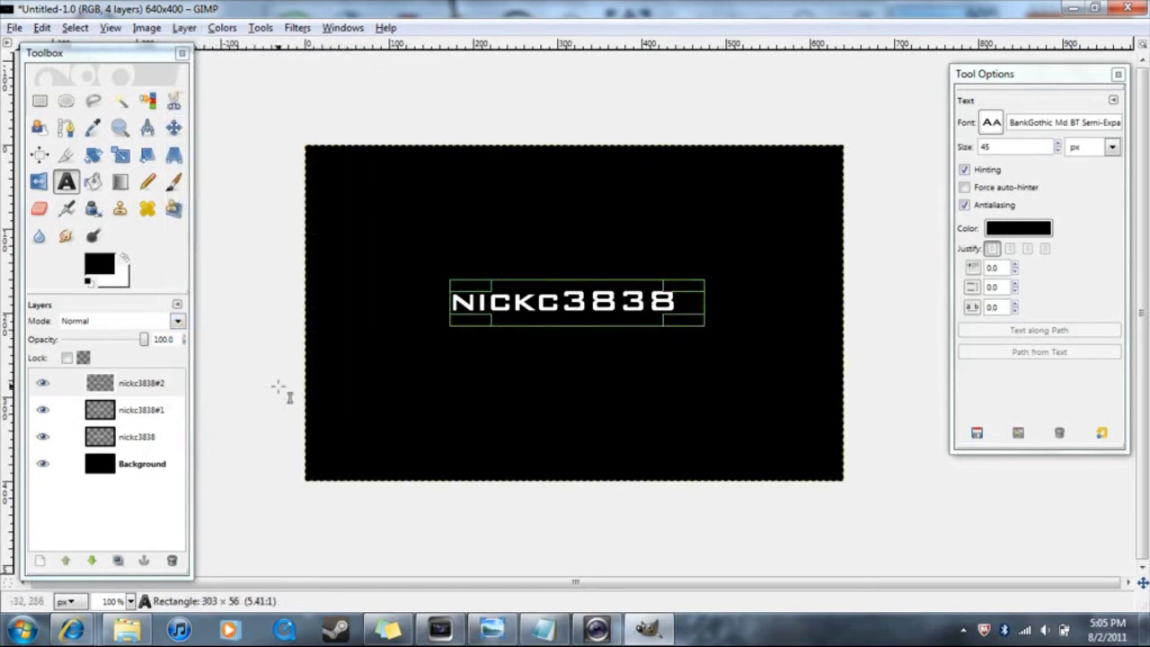
# Apply the Neon logo filter to the nickc3838#1 layer with a 20-pixel effect size, black background color and green glow color.
pyautogui.click(133, 414)
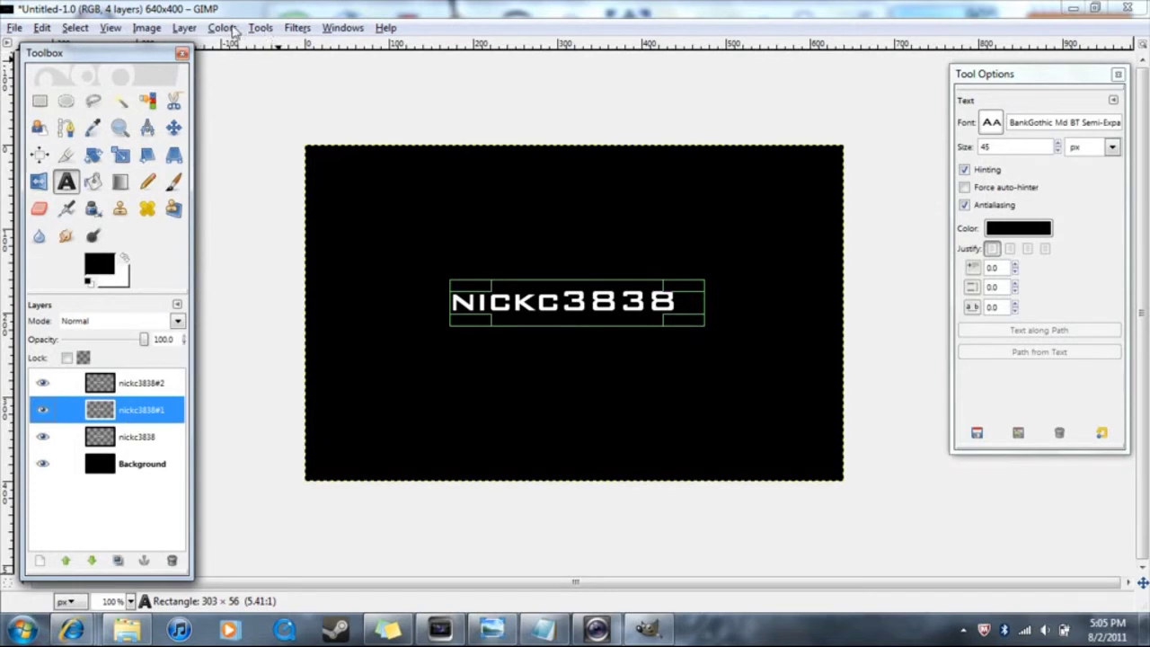
pyautogui.click(297, 27)
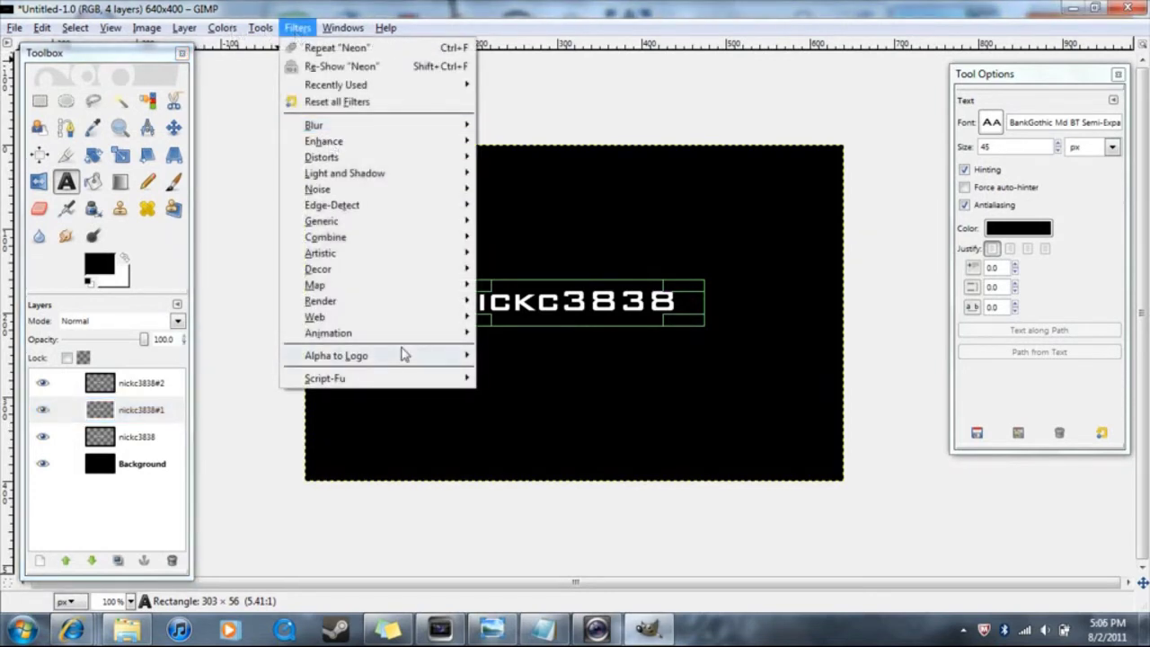
pyautogui.moveTo(403, 355)
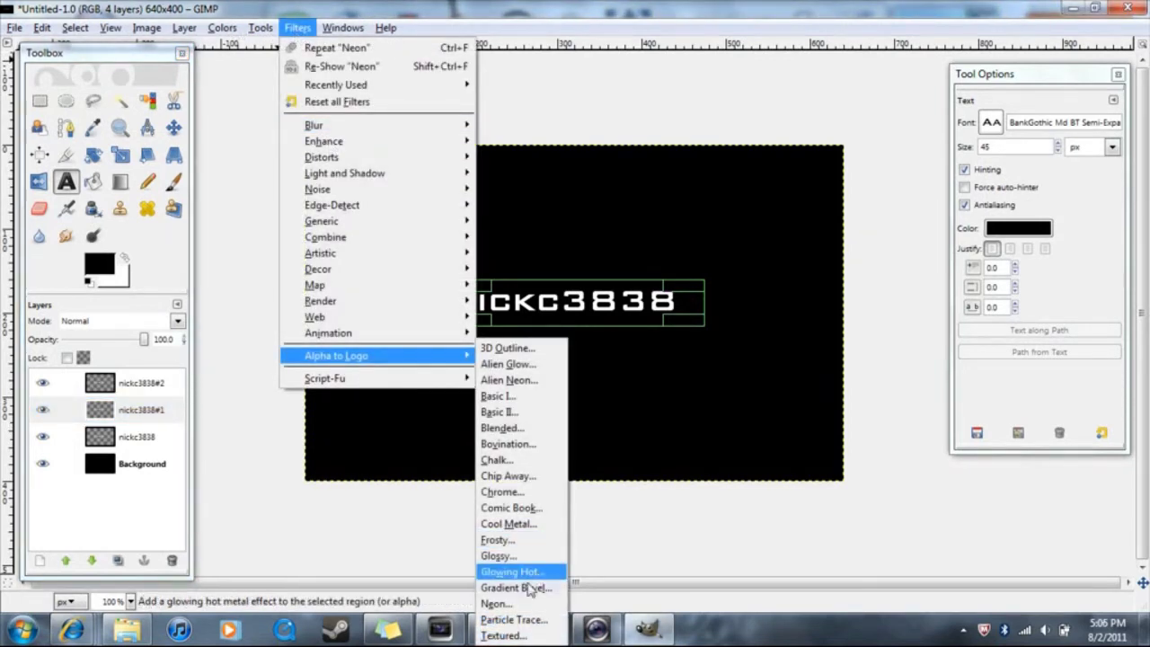
pyautogui.click(496, 604)
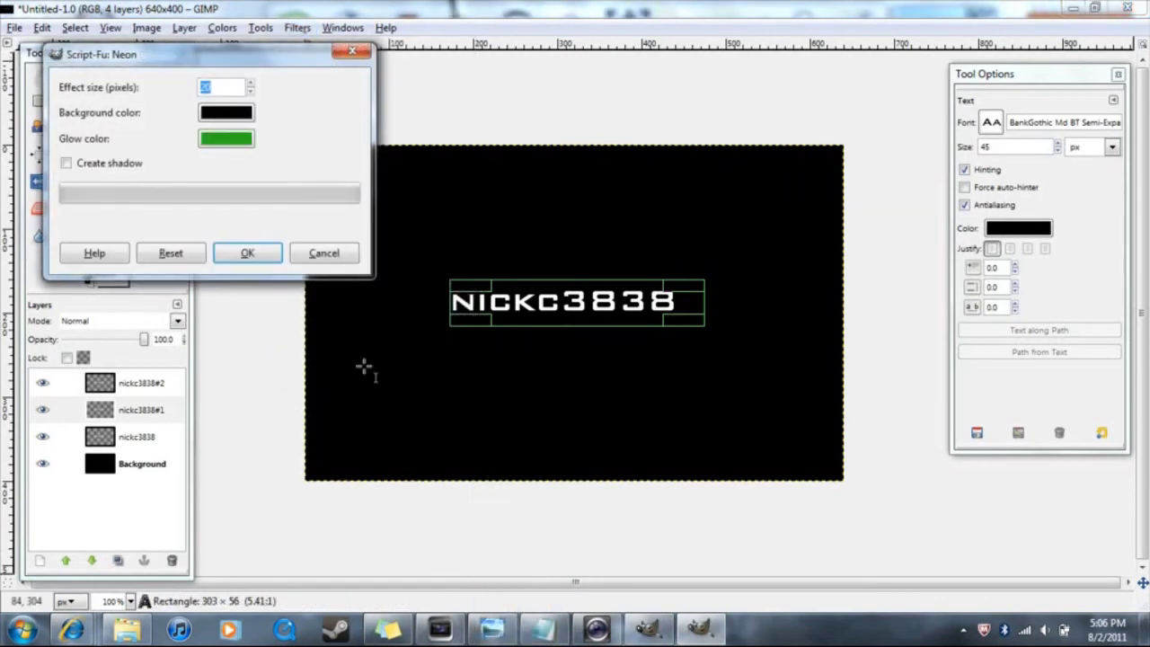
pyautogui.moveTo(271, 56); pyautogui.dragTo(631, 47)
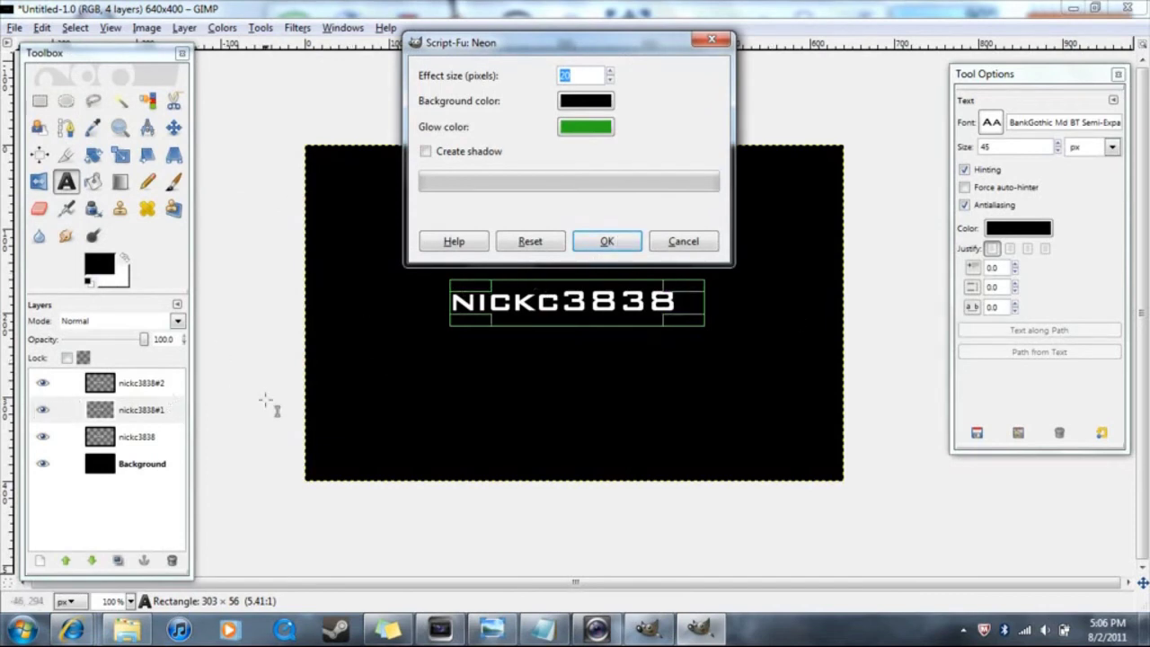
pyautogui.click(608, 241)
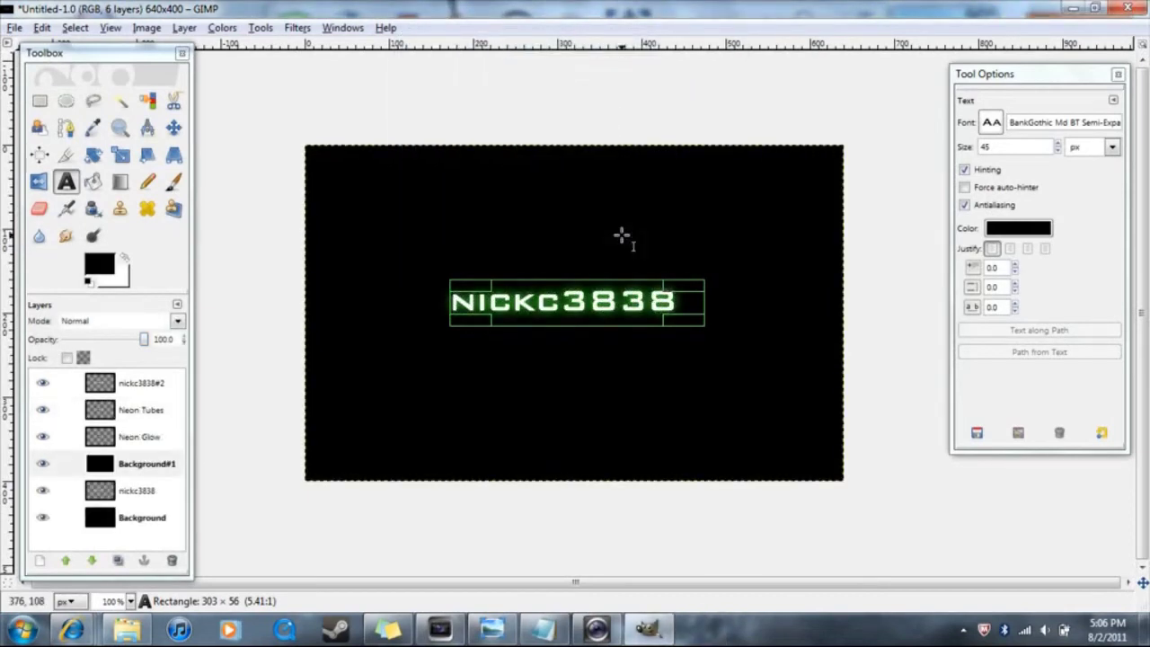
pyautogui.click(148, 464)
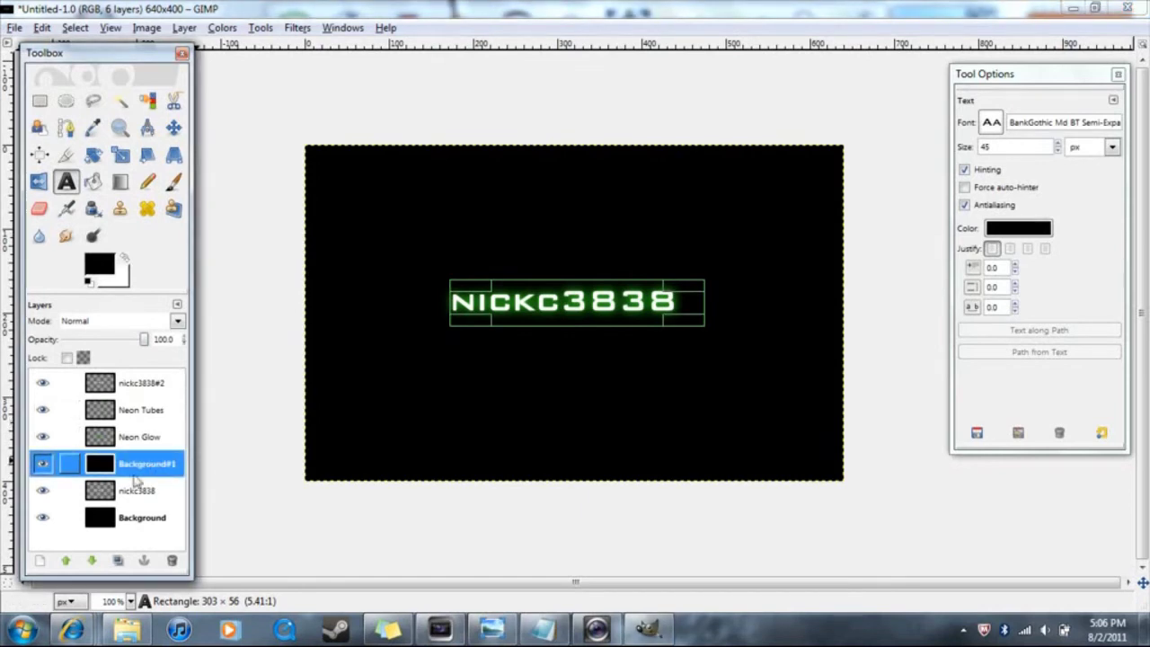
pyautogui.click(172, 561)
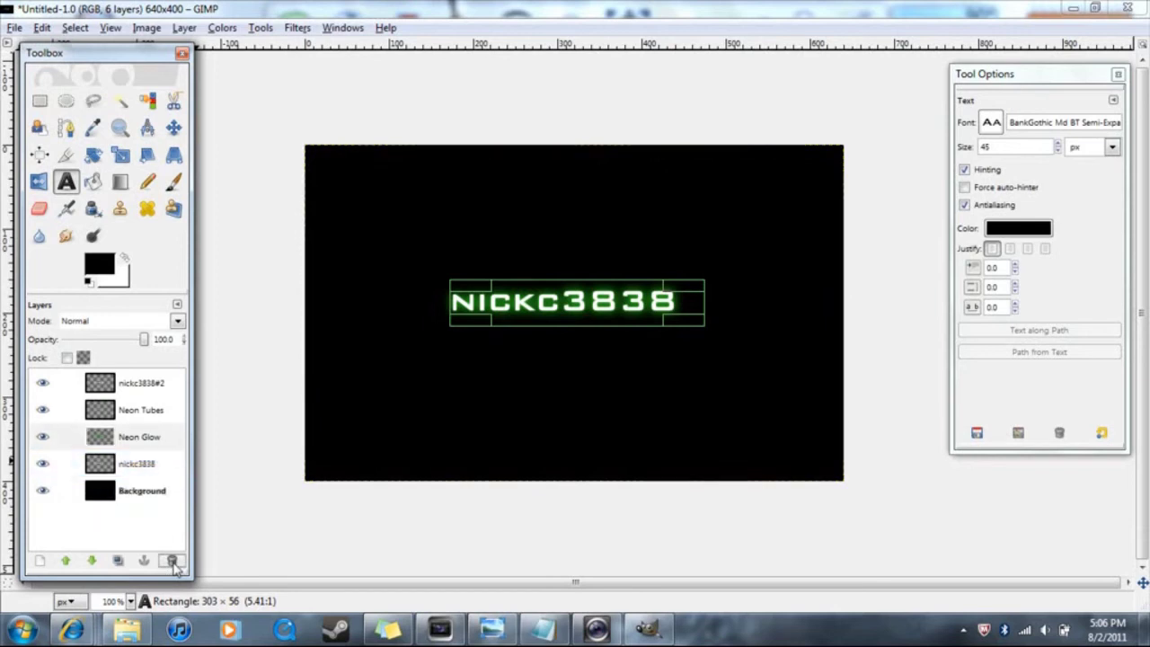
pyautogui.click(151, 514)
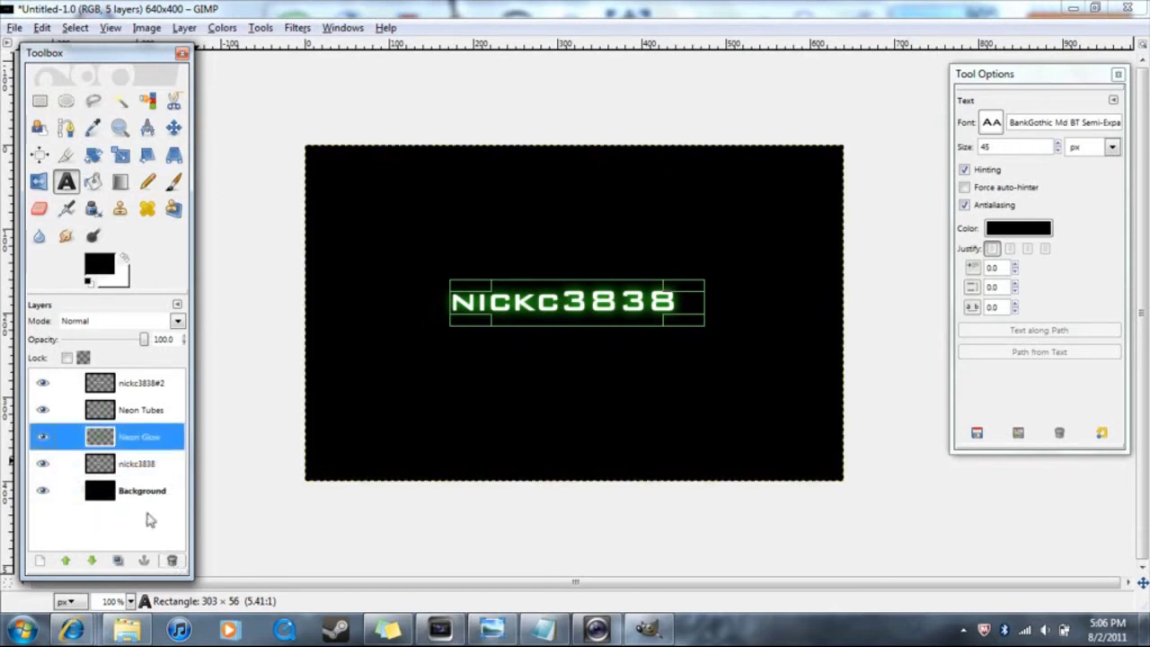
pyautogui.click(76, 28)
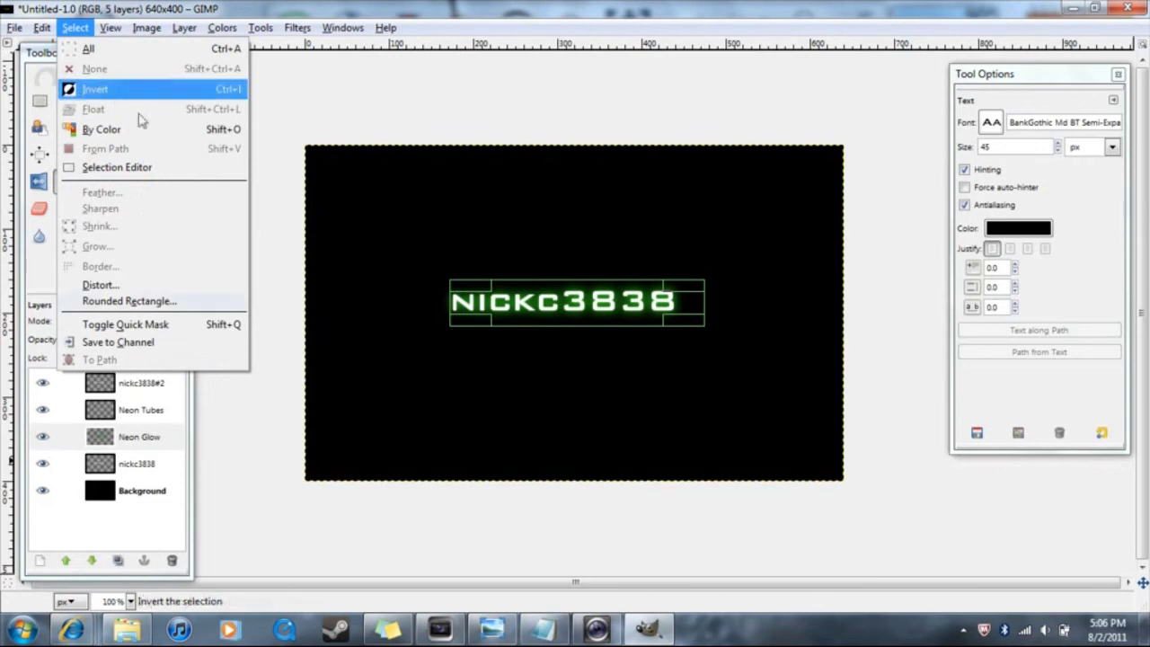
pyautogui.click(131, 525)
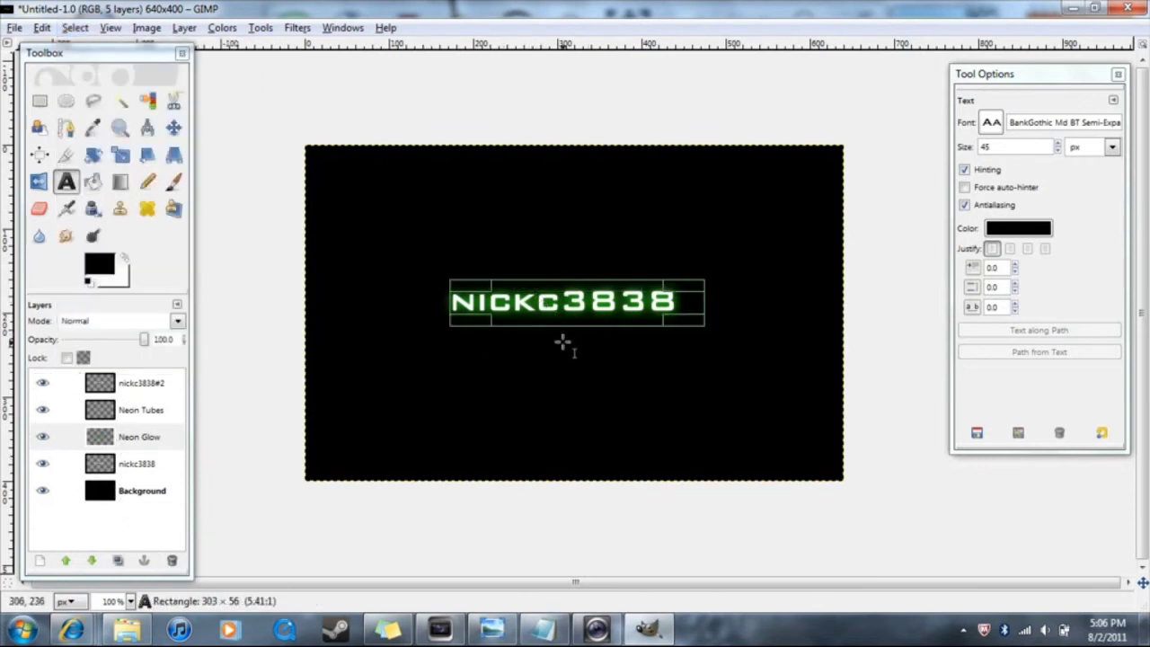
pyautogui.click(802, 509)
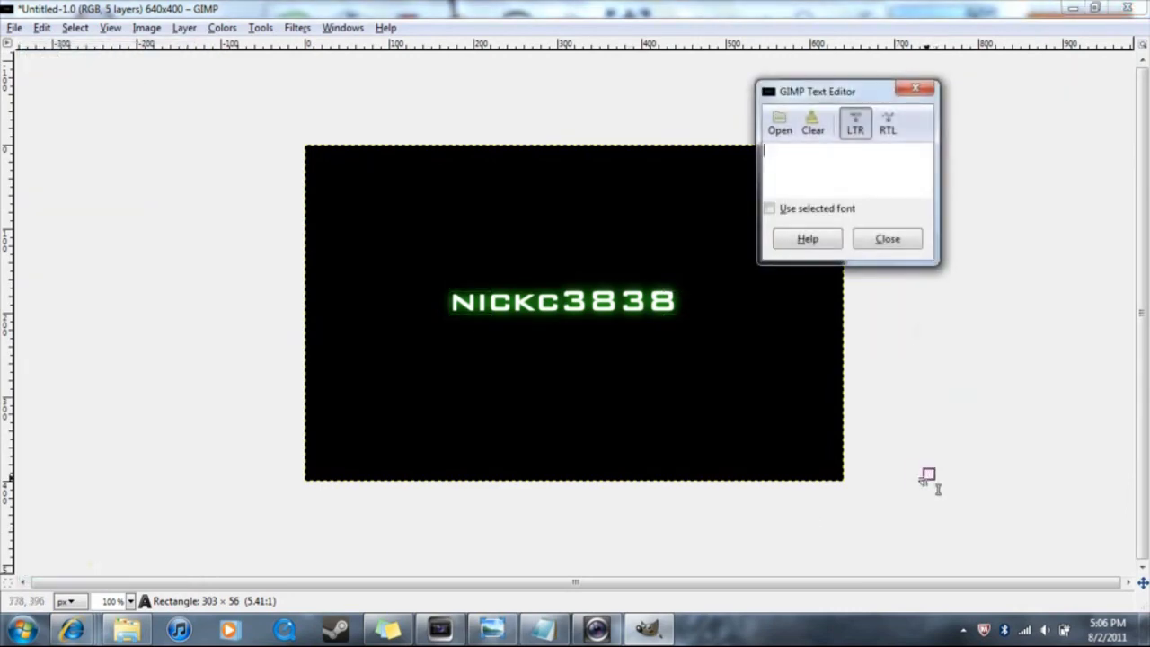
pyautogui.click(887, 240)
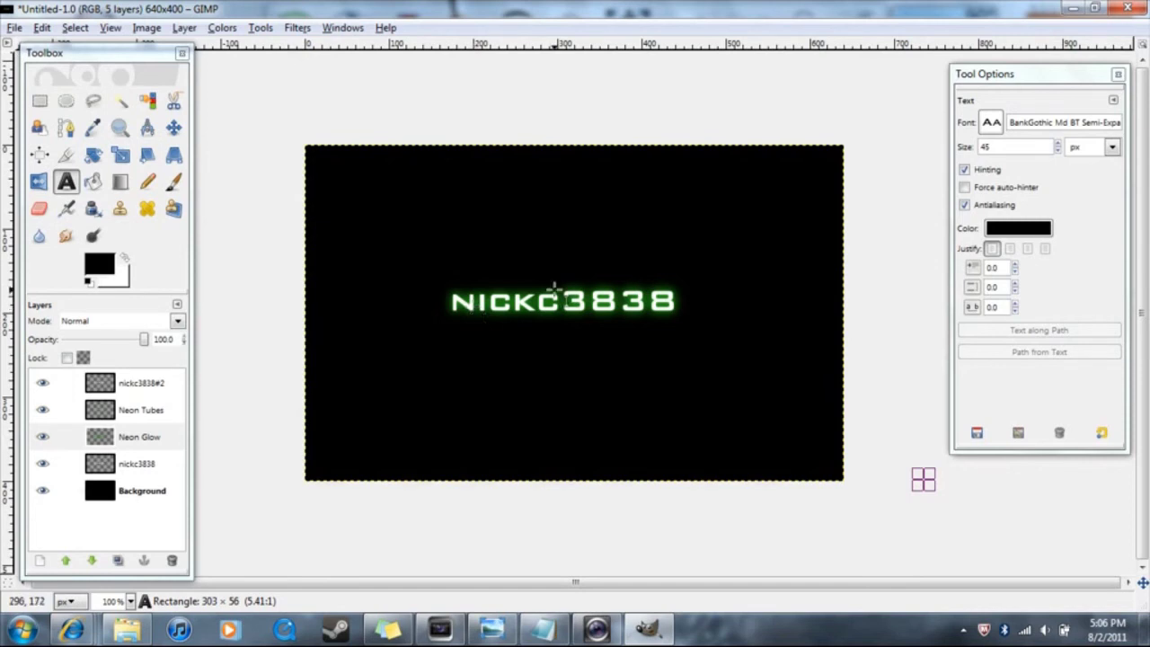
pyautogui.click(593, 270)
pyautogui.press('Tab')
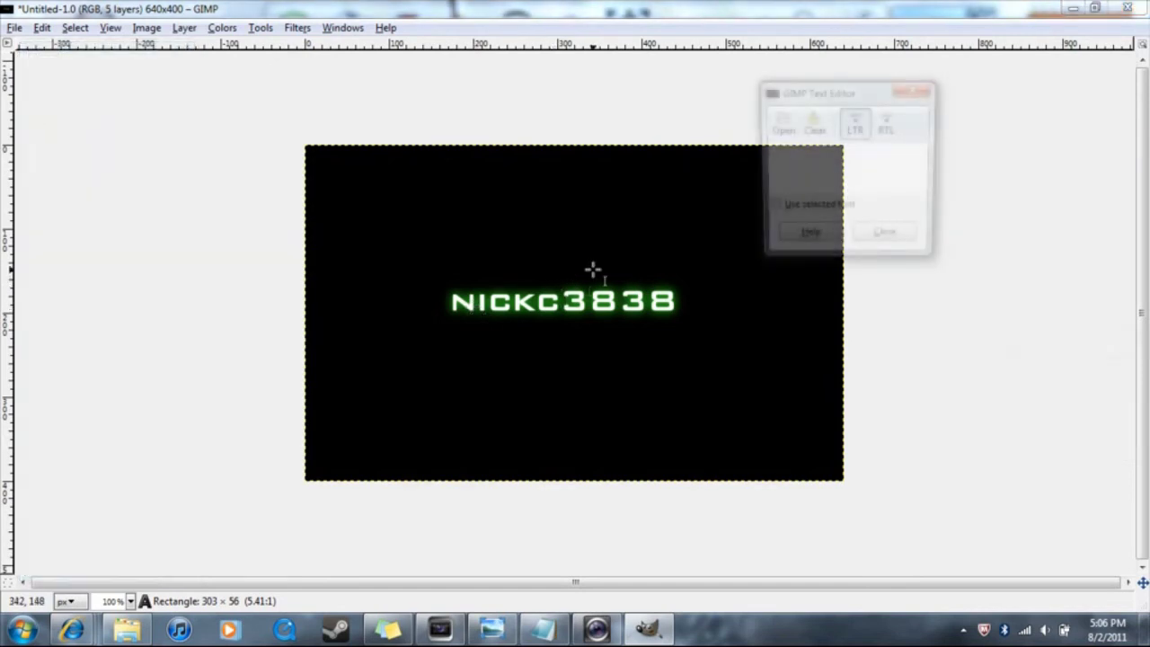
pyautogui.moveTo(593, 270); pyautogui.dragTo(976, 278)
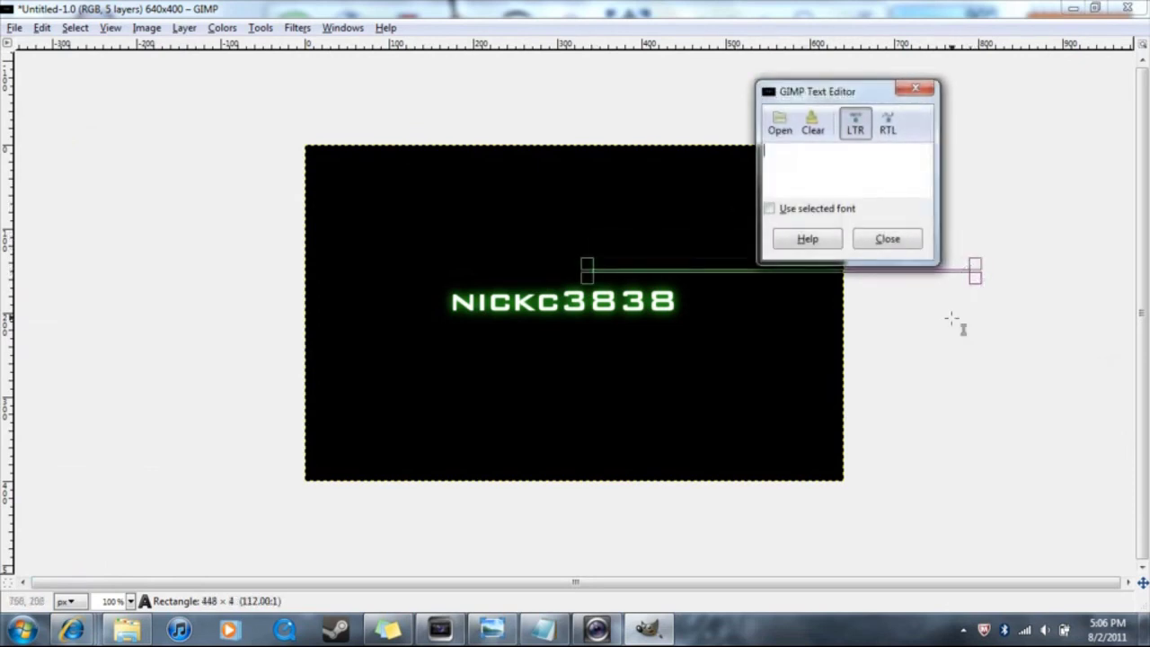
pyautogui.press('Tab')
pyautogui.click(921, 249)
pyautogui.click(918, 400)
pyautogui.press('Tab')
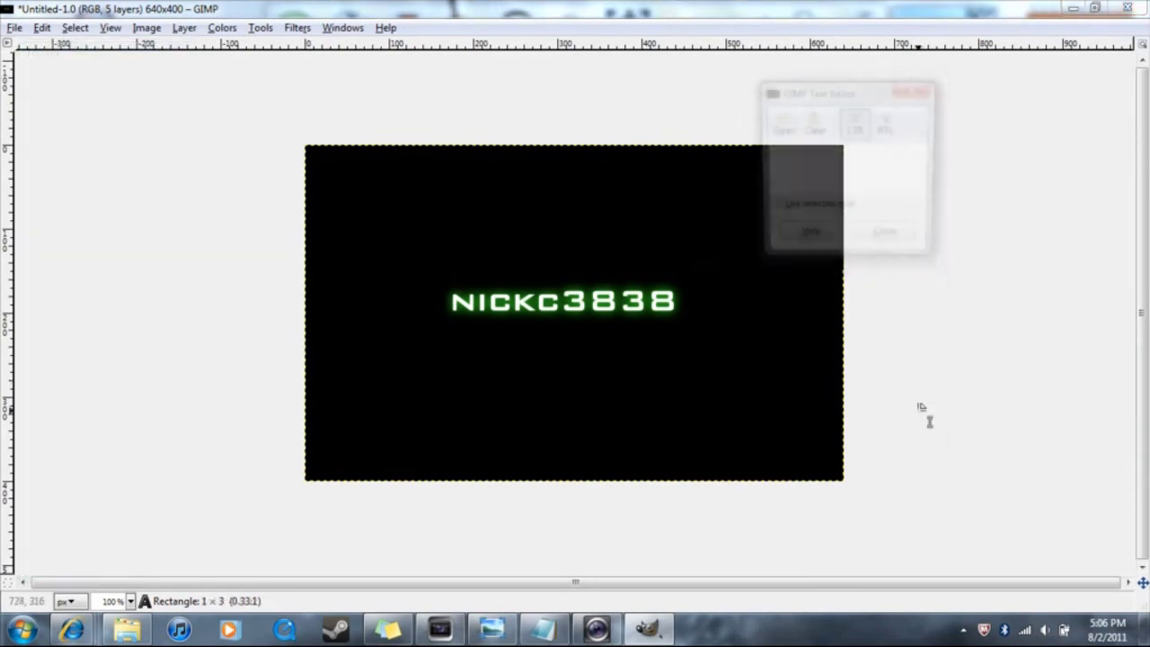
pyautogui.press('Tab')
pyautogui.click(888, 241)
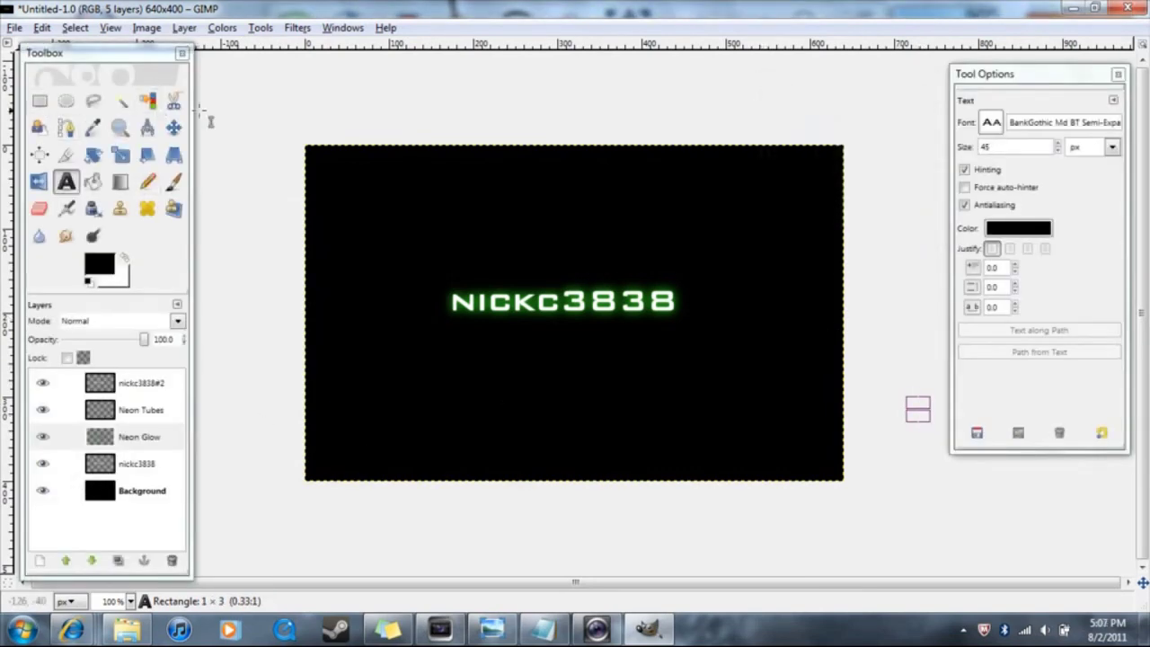
# Switch to the Move tool to clear the leftover text frame from the canvas.
pyautogui.click(171, 130)
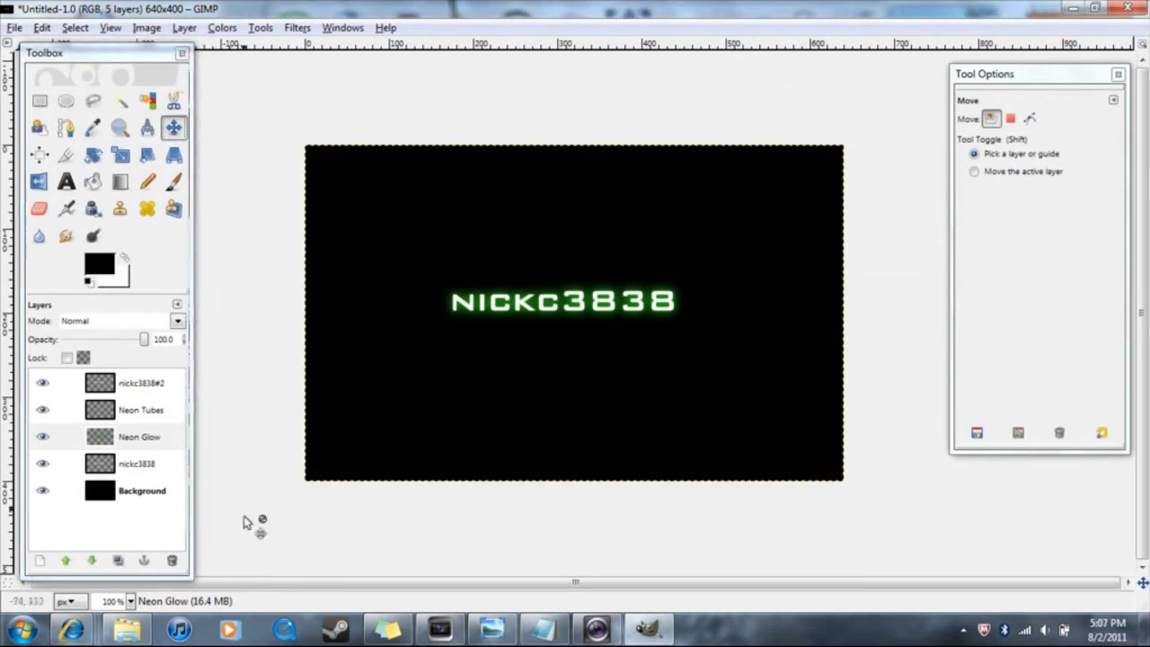
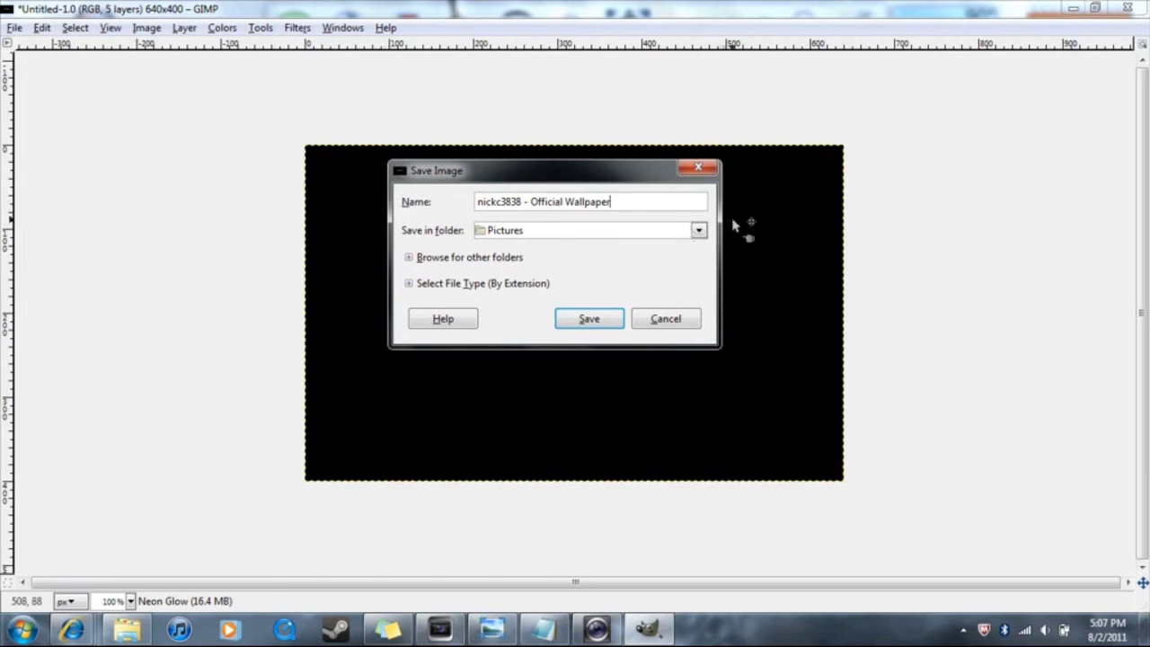
# Choose JPEG image as the file type for saving "nickc3838 - Official Wallpaper" in the Pictures folder.
pyautogui.click(698, 230)
pyautogui.click(492, 317)
pyautogui.click(409, 284)
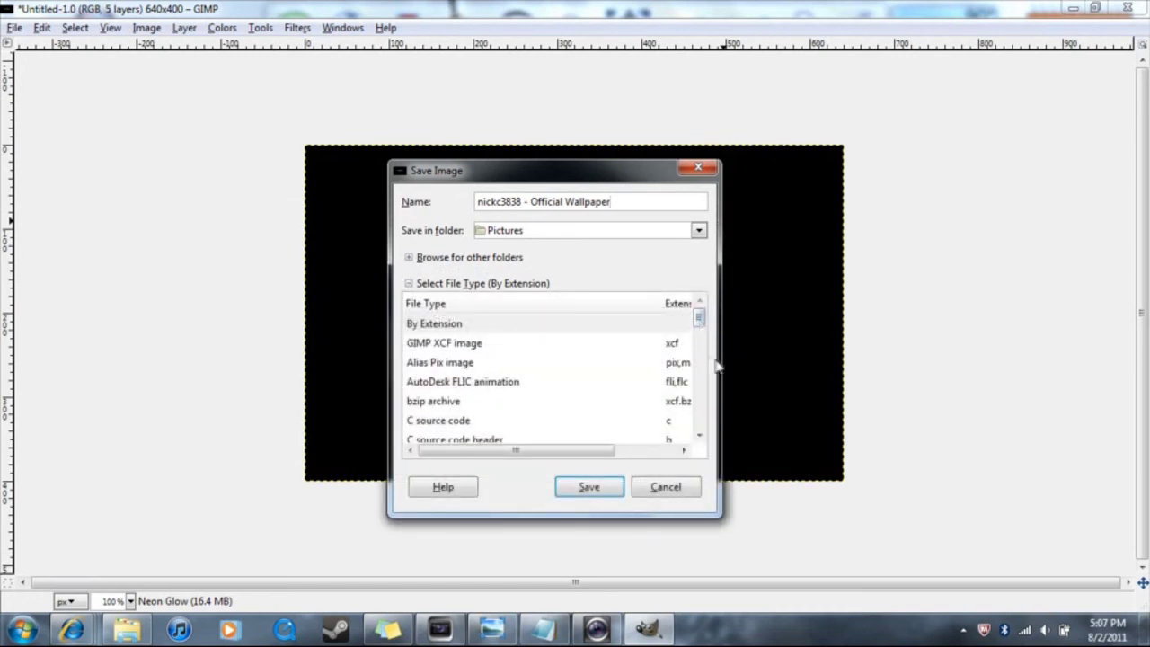
pyautogui.moveTo(722, 356); pyautogui.dragTo(823, 406)
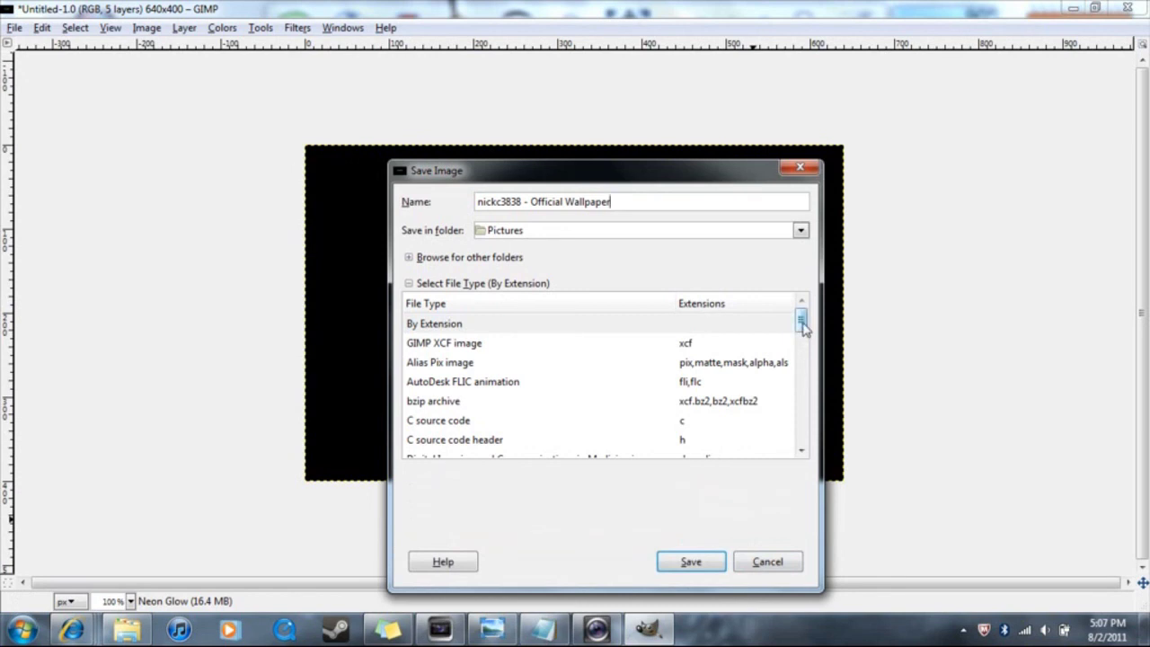
pyautogui.moveTo(802, 327); pyautogui.dragTo(787, 375)
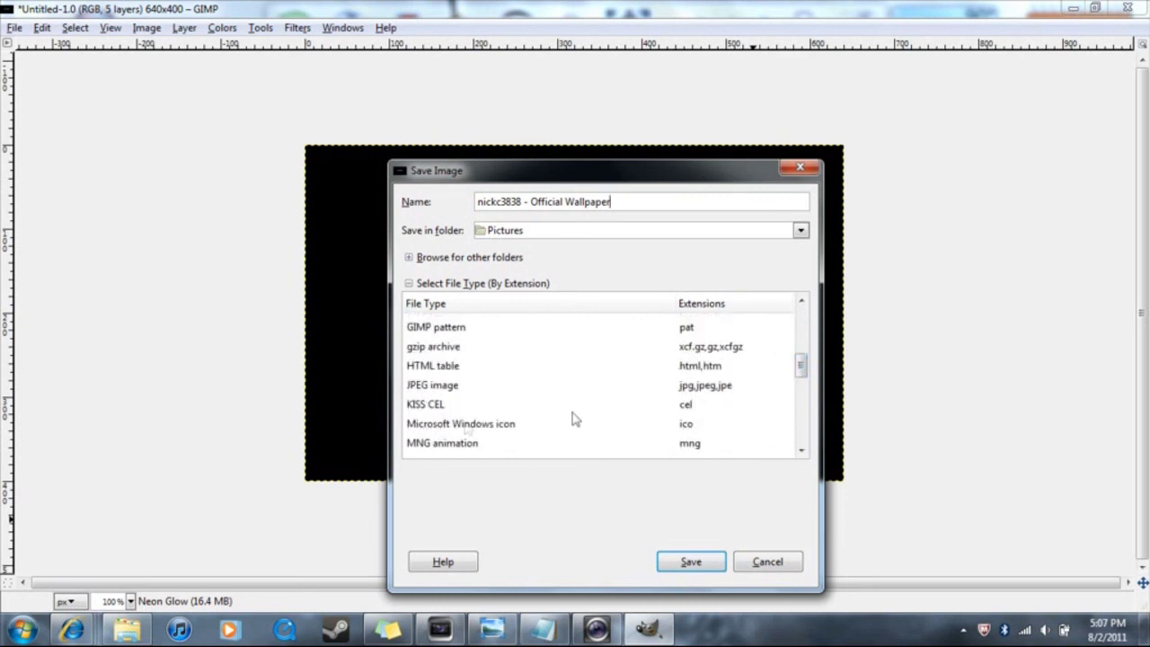
pyautogui.click(467, 388)
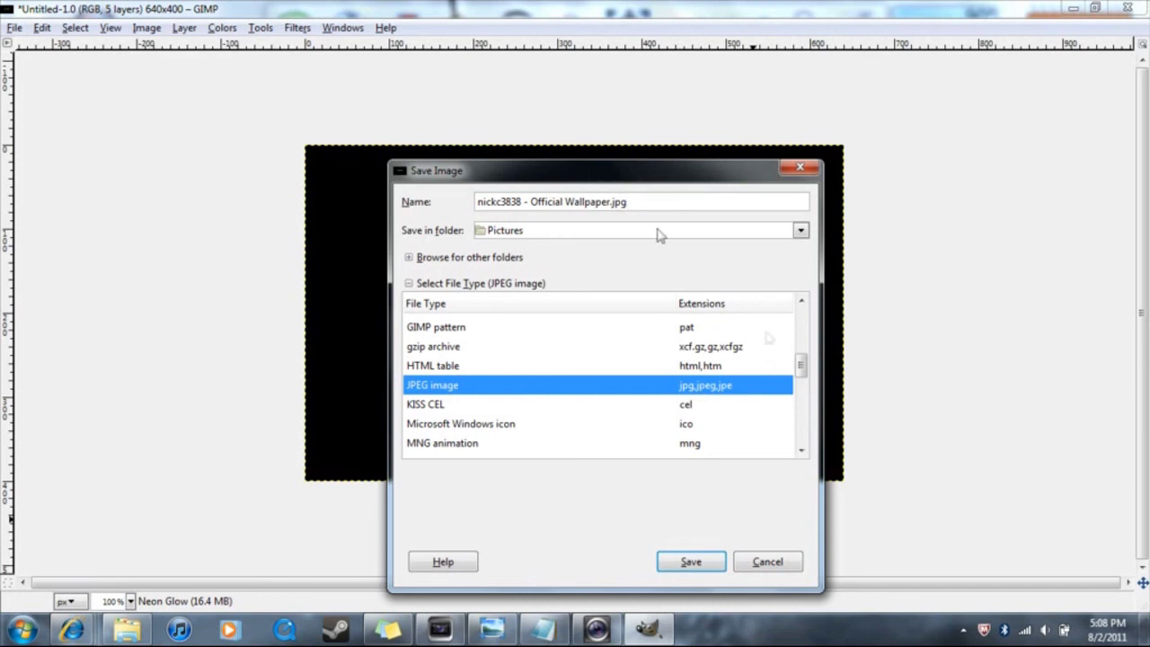
# Change the file type for the wallpaper to PNG image.
pyautogui.moveTo(799, 362); pyautogui.dragTo(800, 436)
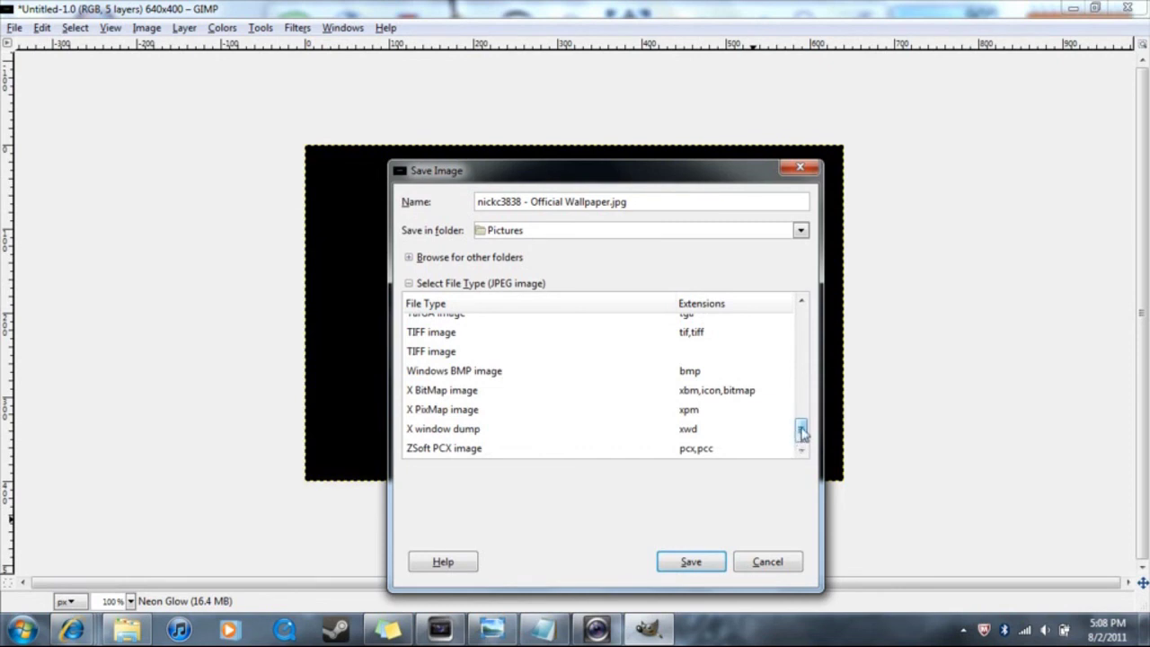
pyautogui.moveTo(802, 433)
pyautogui.mouseDown()
pyautogui.moveTo(803, 359)
pyautogui.moveTo(819, 335)
pyautogui.moveTo(811, 380)
pyautogui.mouseUp()
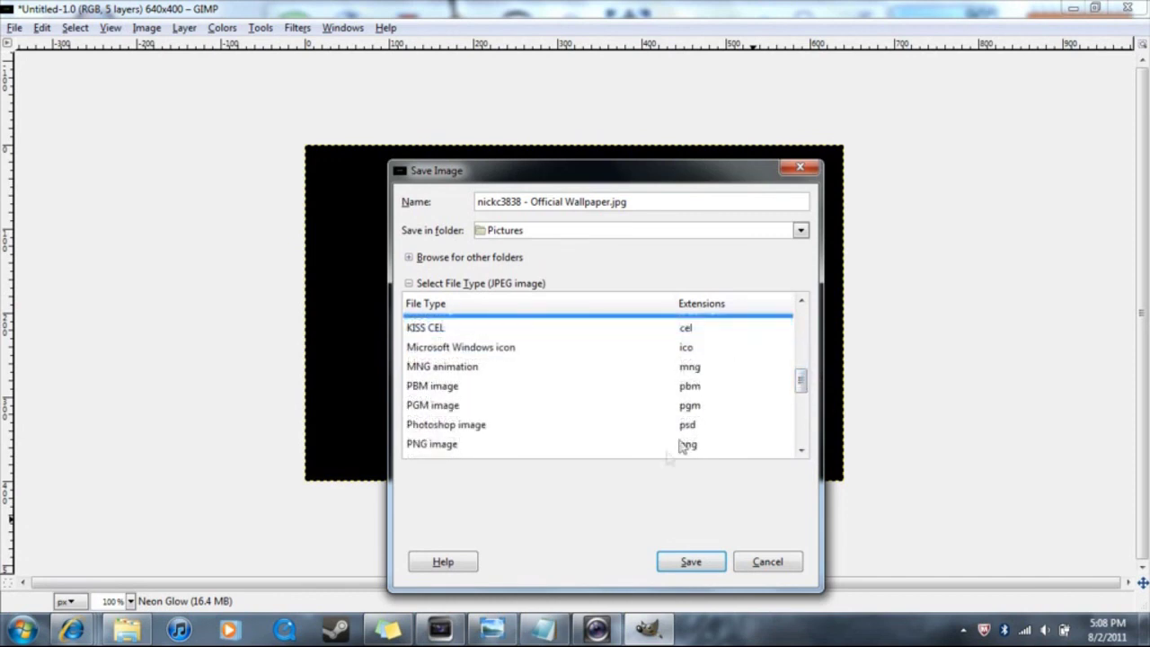
pyautogui.click(420, 447)
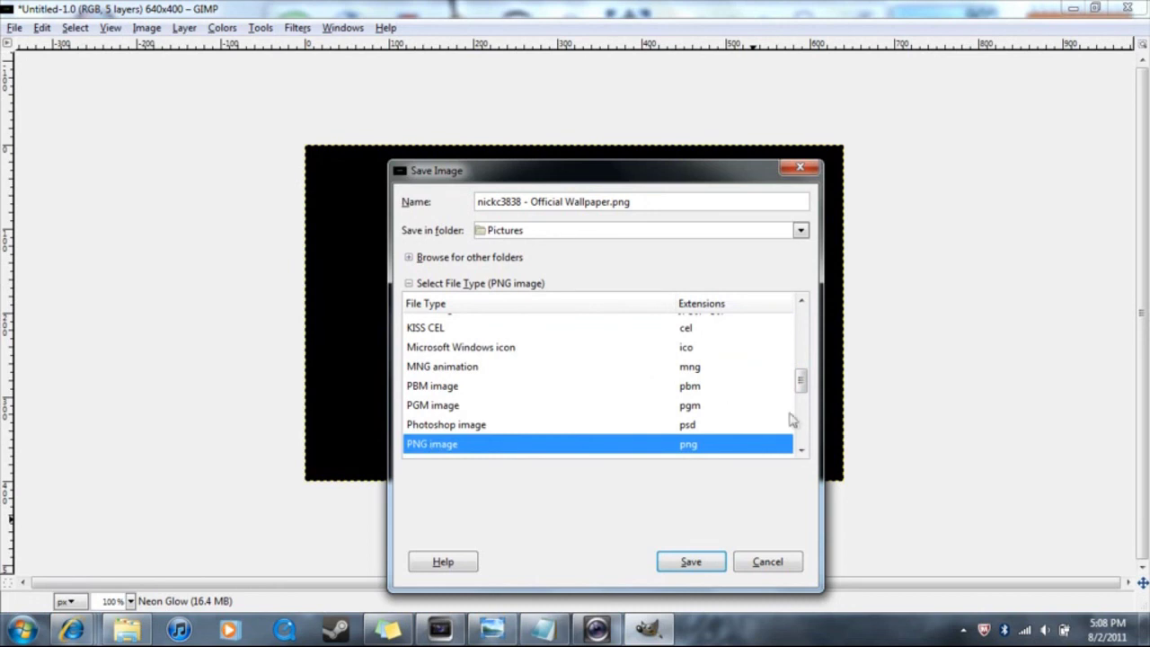
# Set the wallpaper's file type back to JPEG image and cancel the save.
pyautogui.scroll(3, 799, 400)
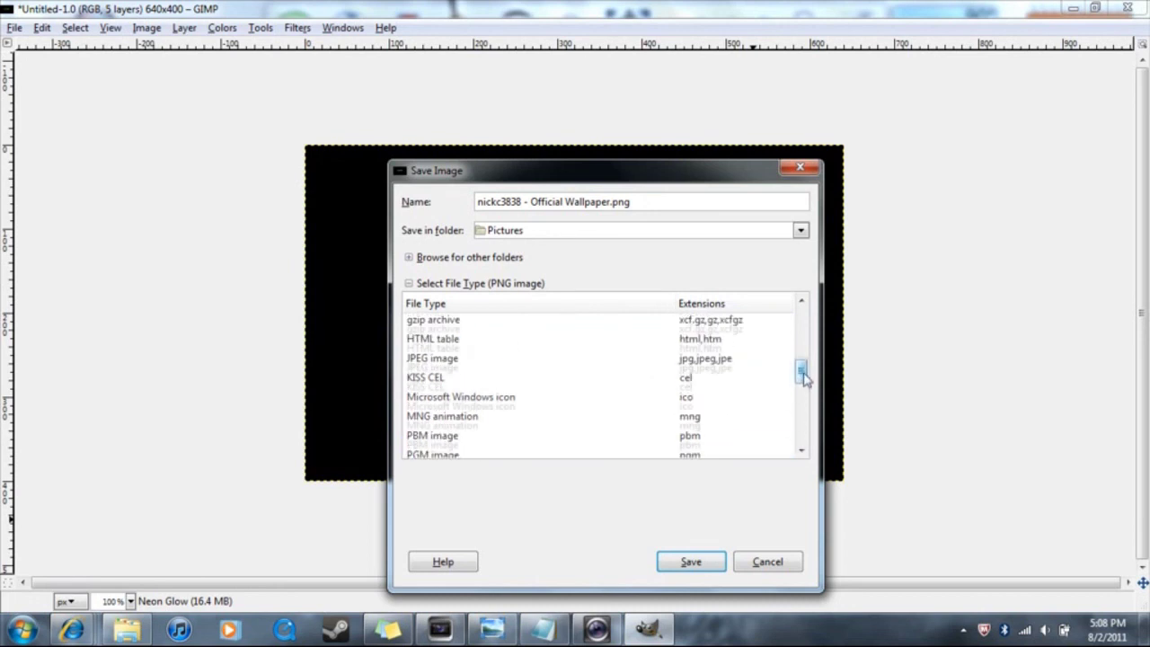
pyautogui.click(673, 368)
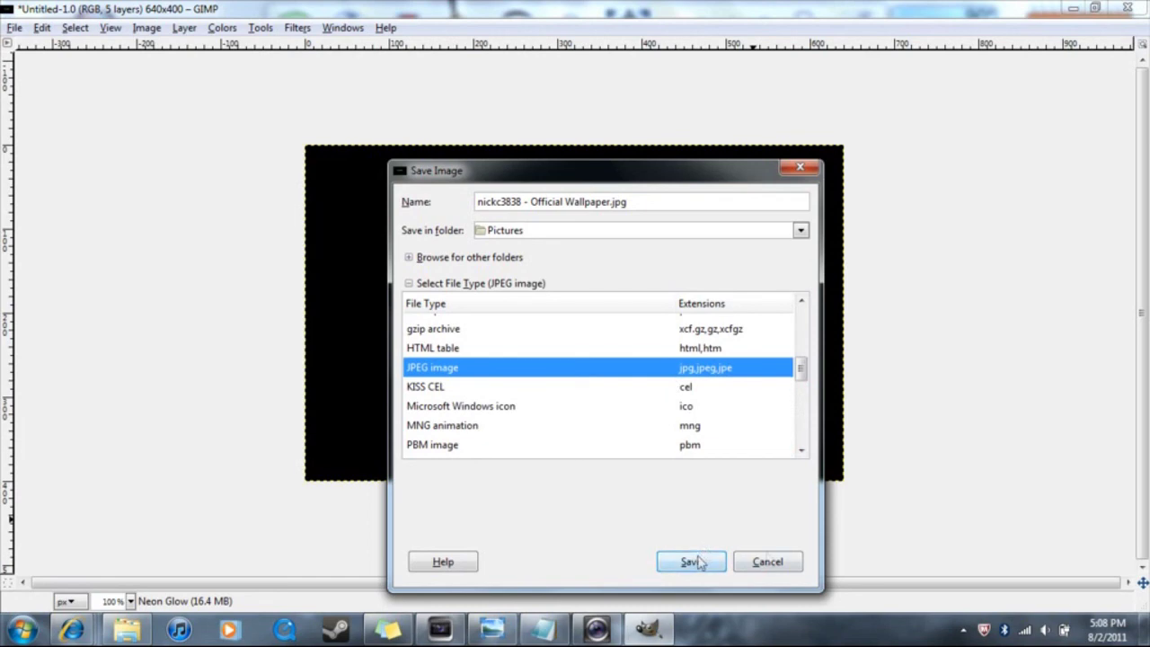
pyautogui.click(770, 561)
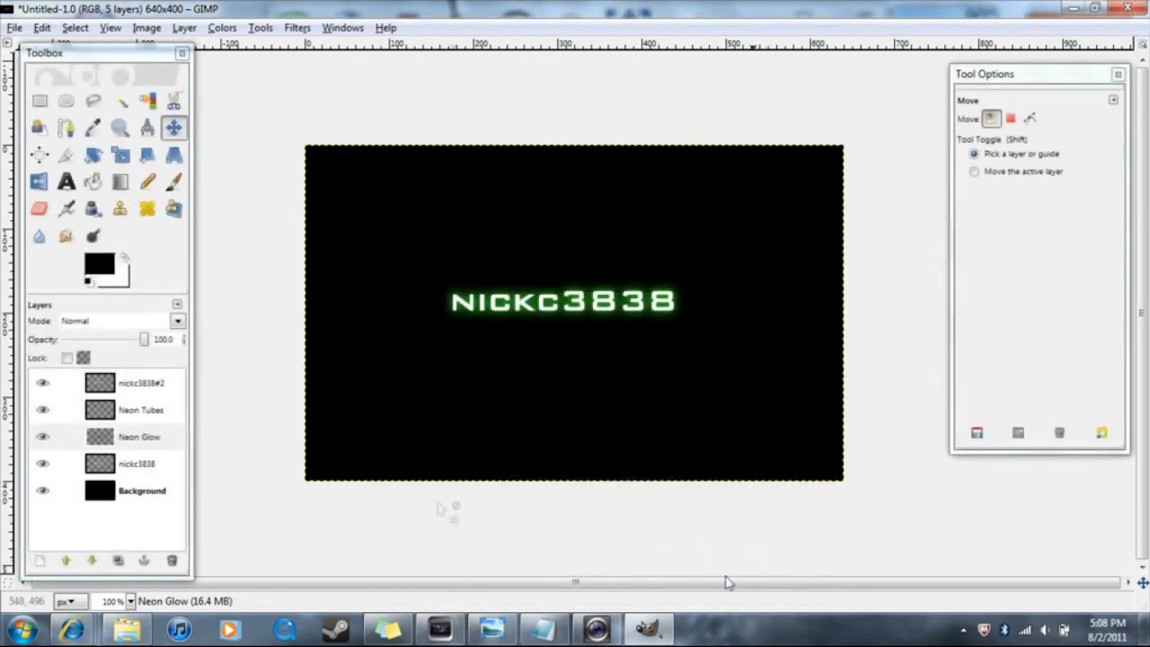